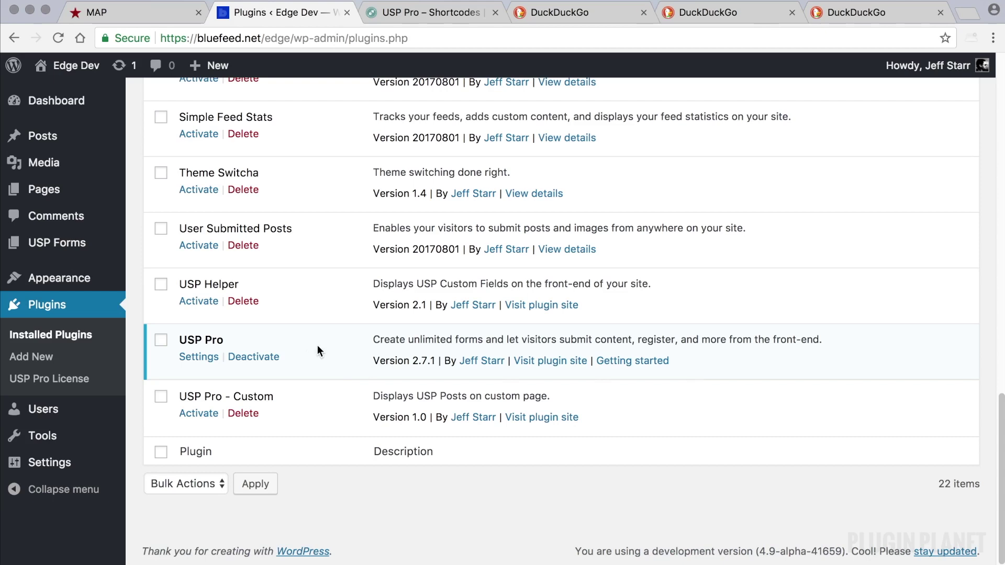
Step: Go from the plugins list to the USP Forms list in the admin sidebar
click(79, 242)
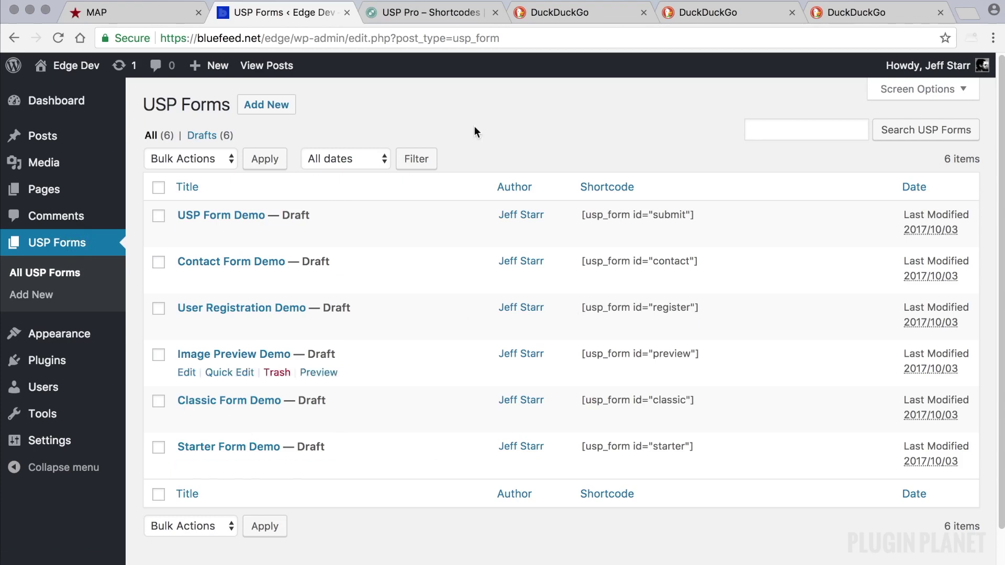
Step: Create a new USP form titled 'New Form' and publish it
click(272, 108)
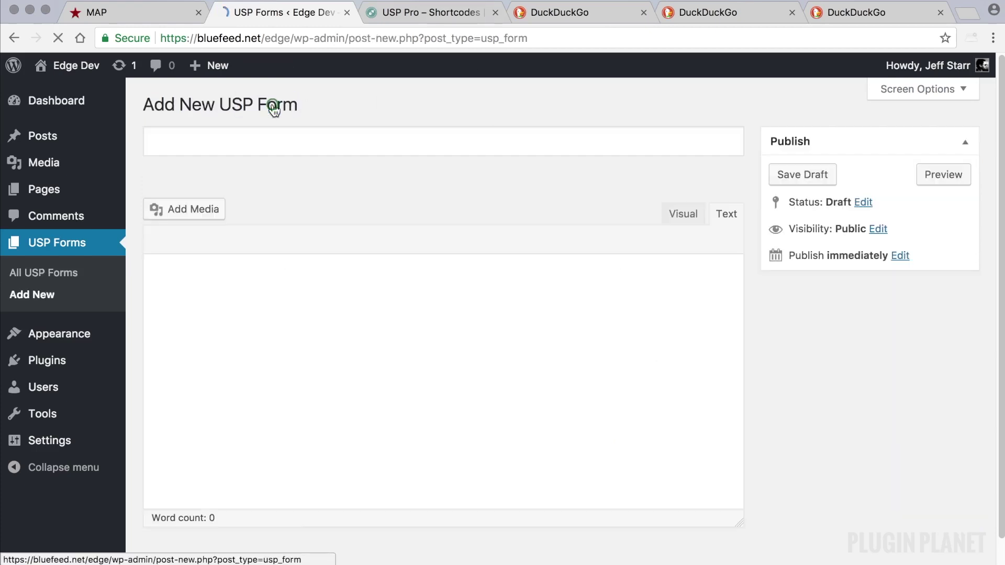
text(New Form)
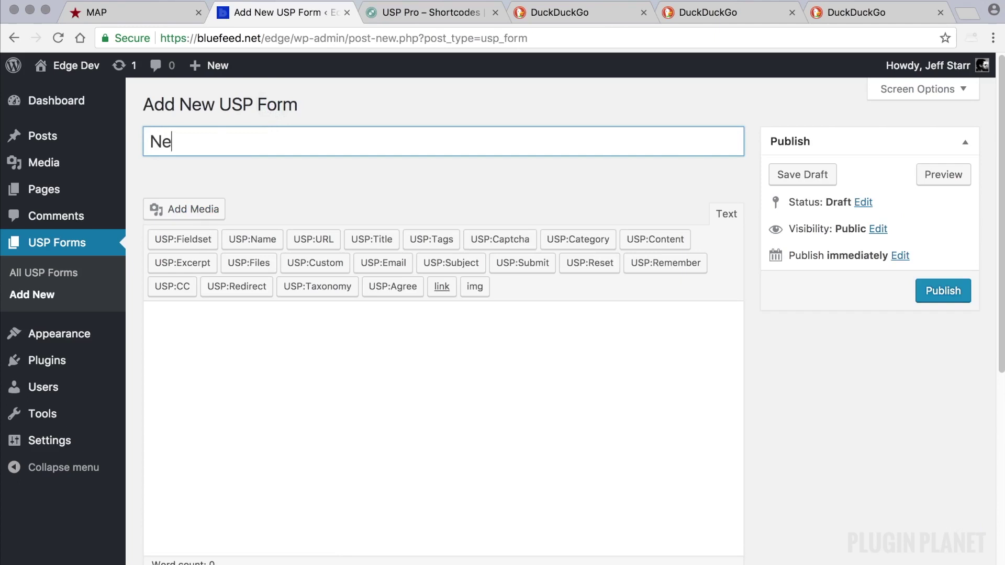
triple_click(233, 140)
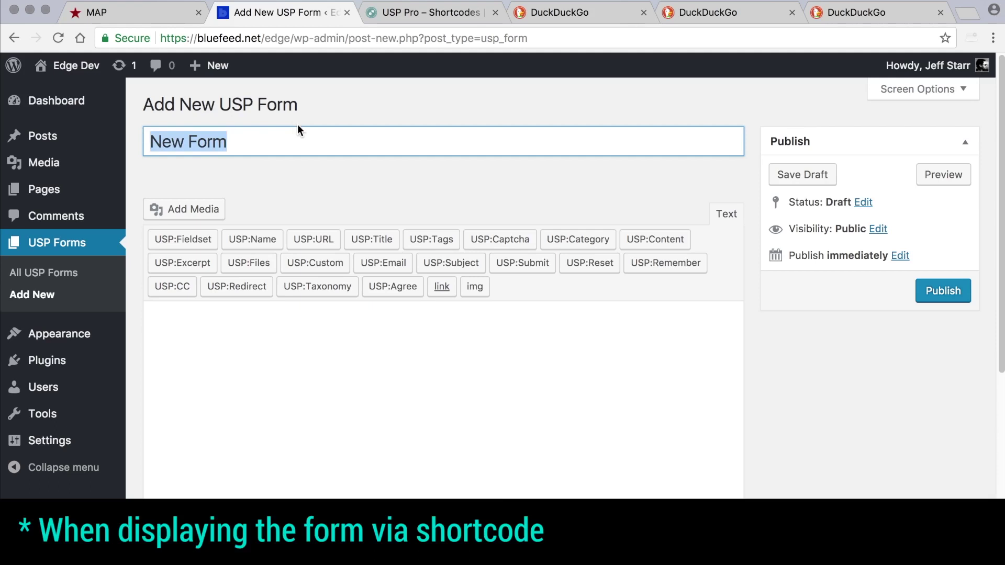
click(275, 138)
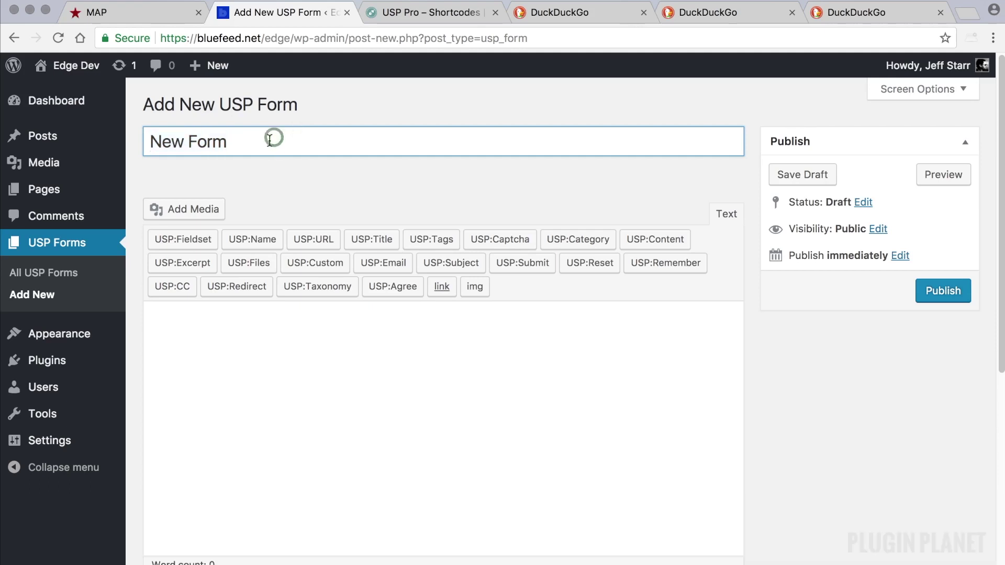
triple_click(215, 142)
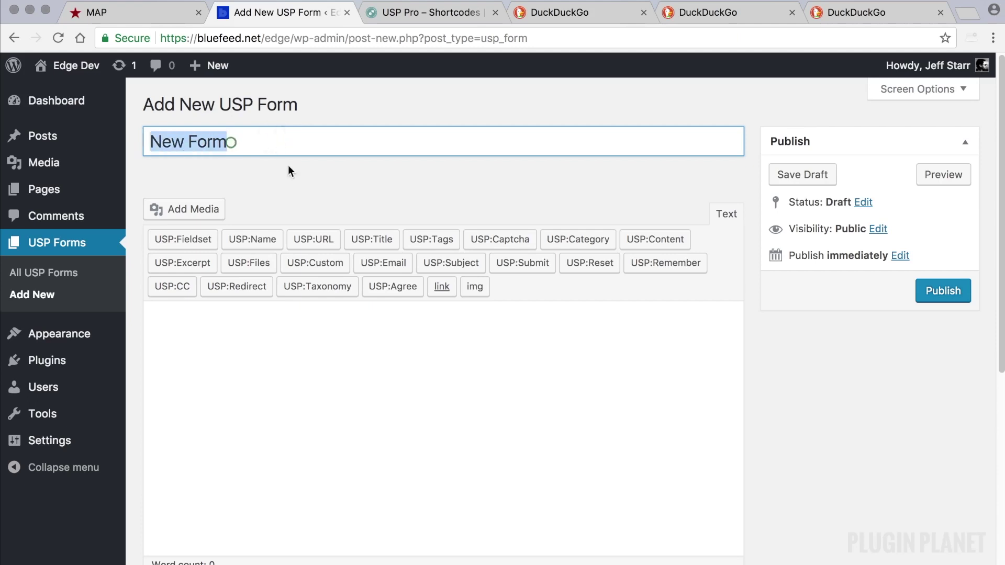
click(935, 294)
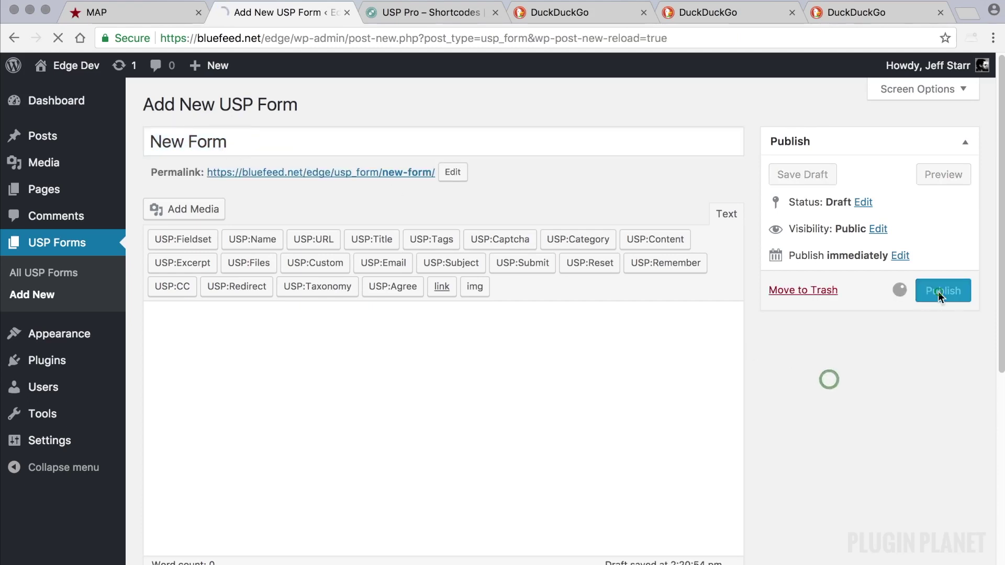
scroll(313, 343, down, 3)
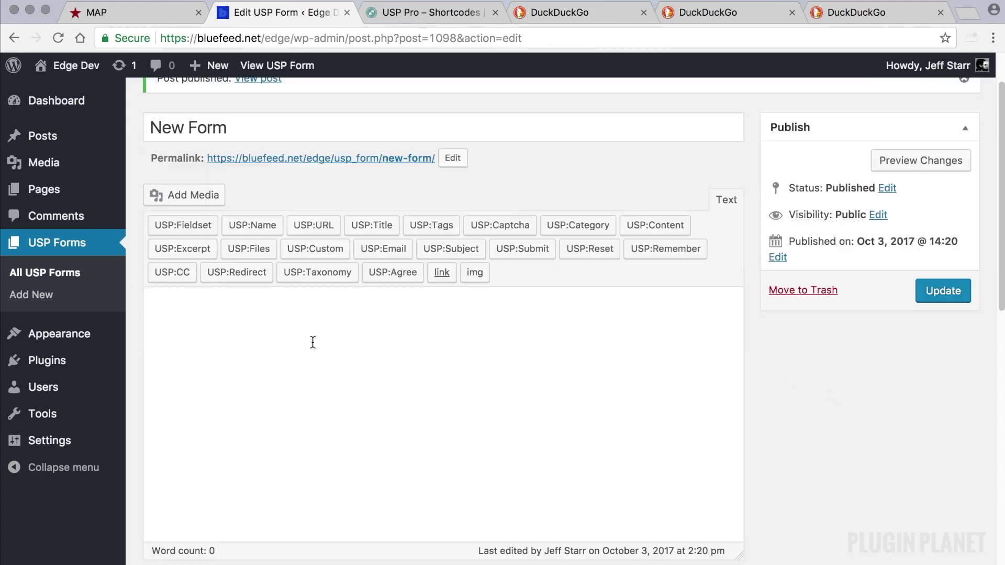
Step: Insert a required USP title field with label and placeholder 'Post Title'
click(313, 343)
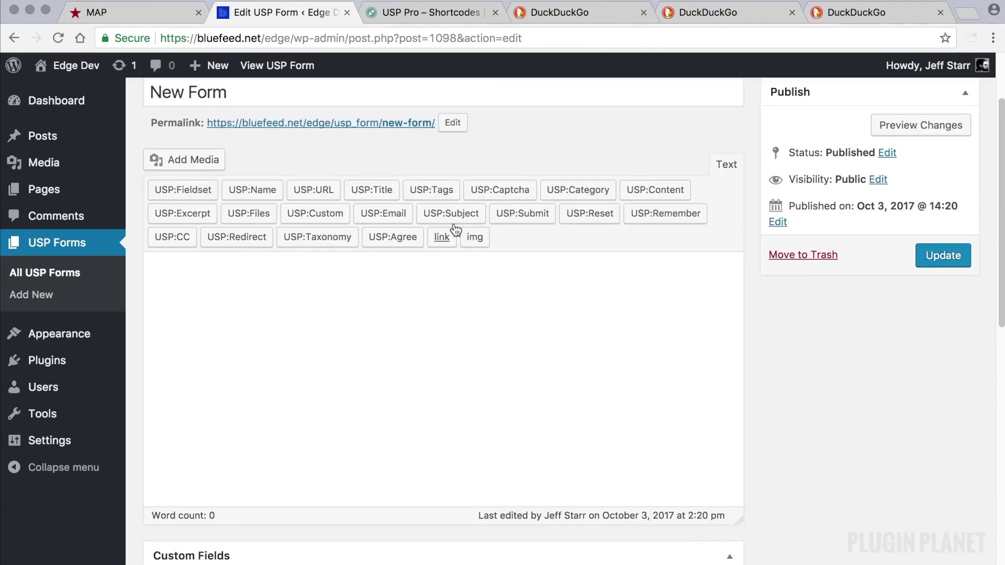
click(377, 190)
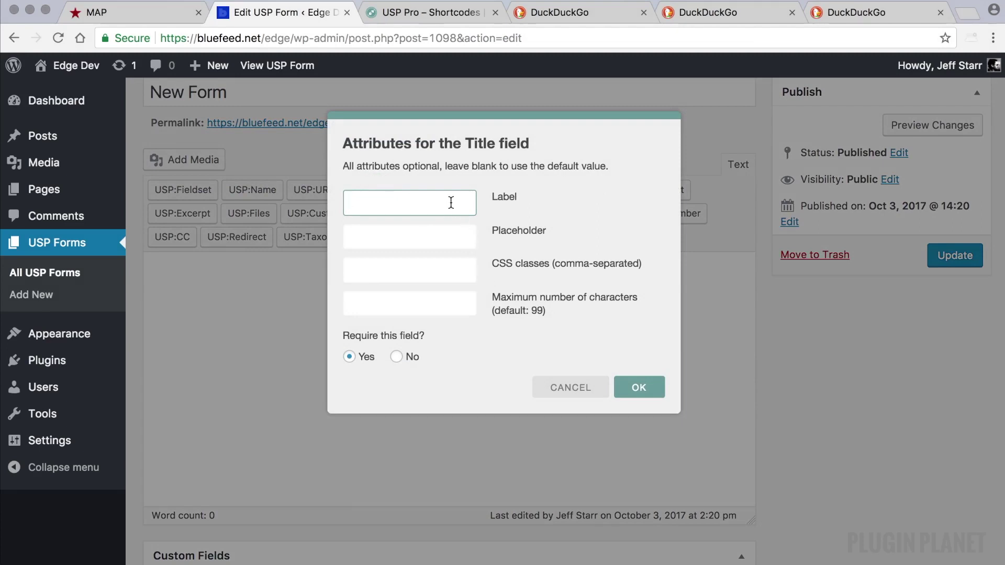
text(P)
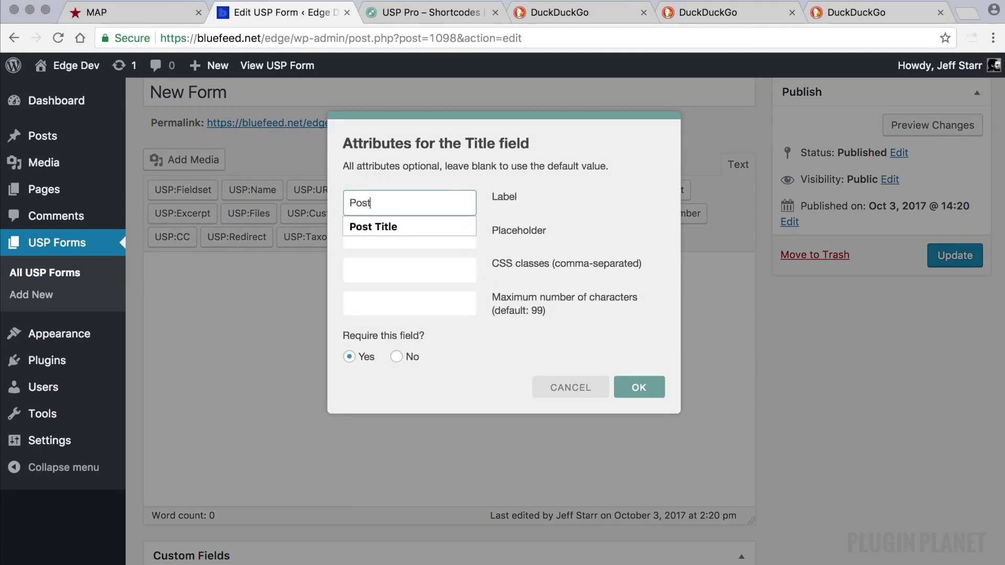
text(ost)
click(434, 227)
click(410, 238)
text(Post Tit)
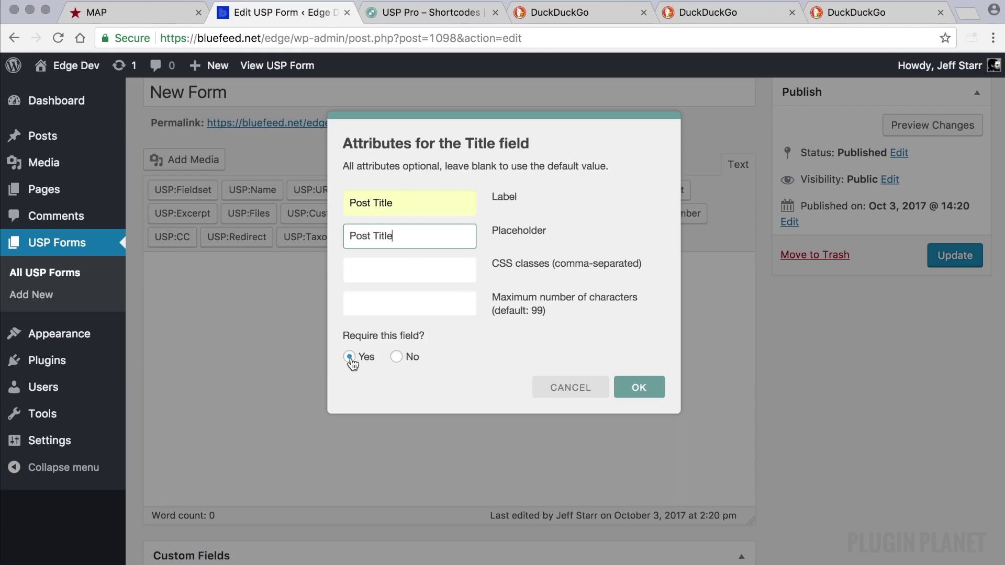
click(639, 388)
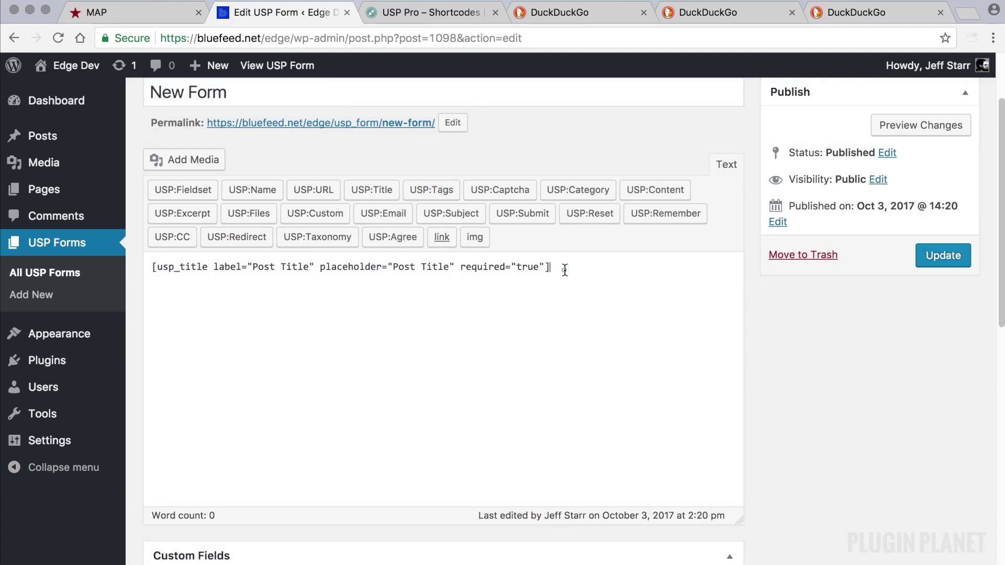
Step: On a new line, insert a required email field with label and placeholder 'Email Address'
key(Return)
click(392, 215)
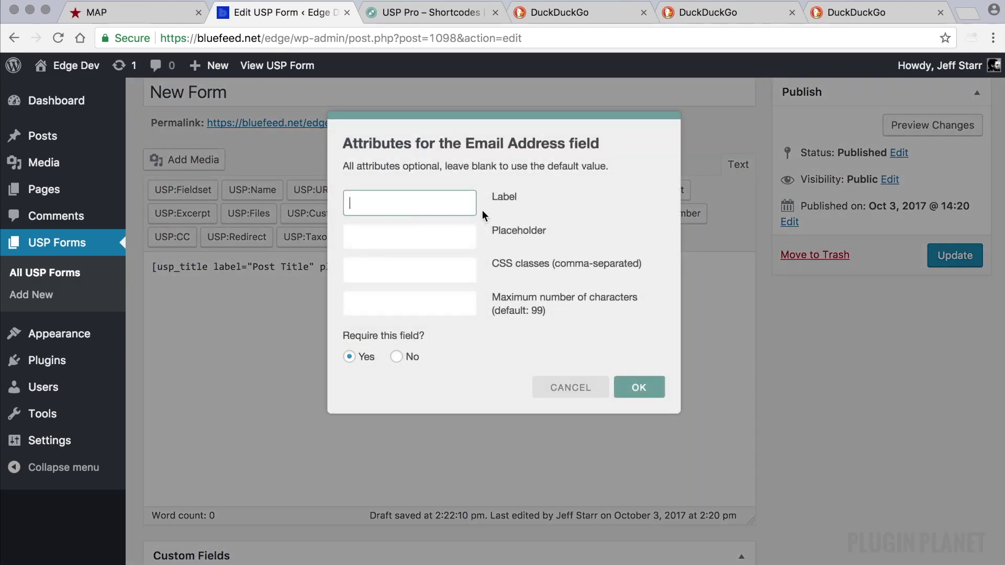
text(Email Address)
triple_click(403, 202)
key(super+c)
click(375, 238)
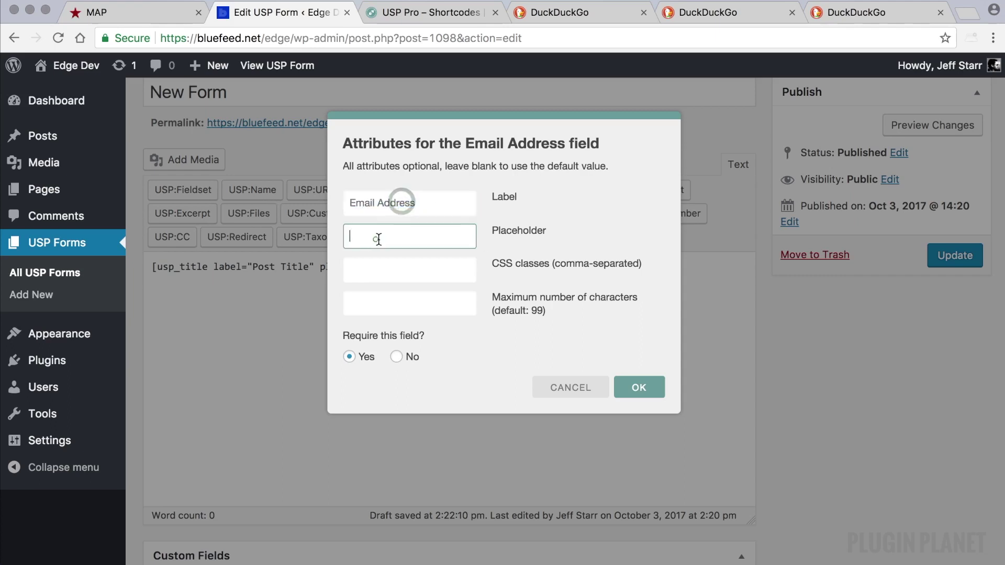
key(super+v)
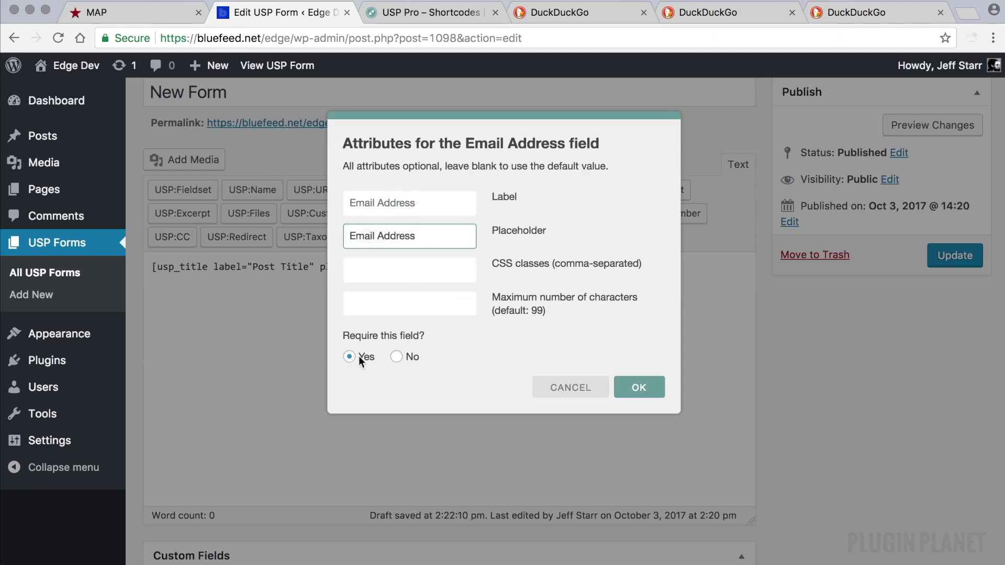
click(641, 388)
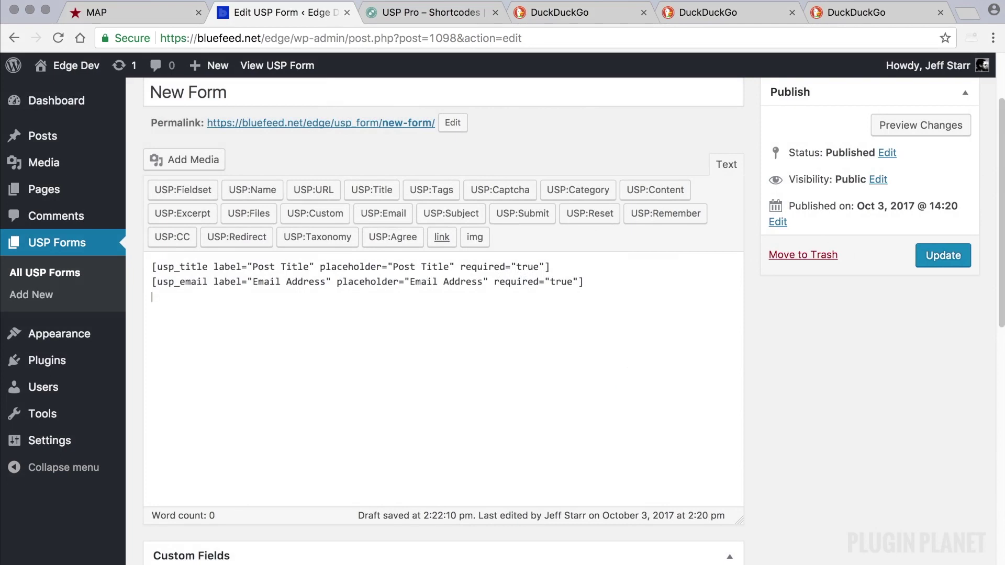
Step: Insert a required plain-text content field with label and placeholder 'Post Content'
click(653, 192)
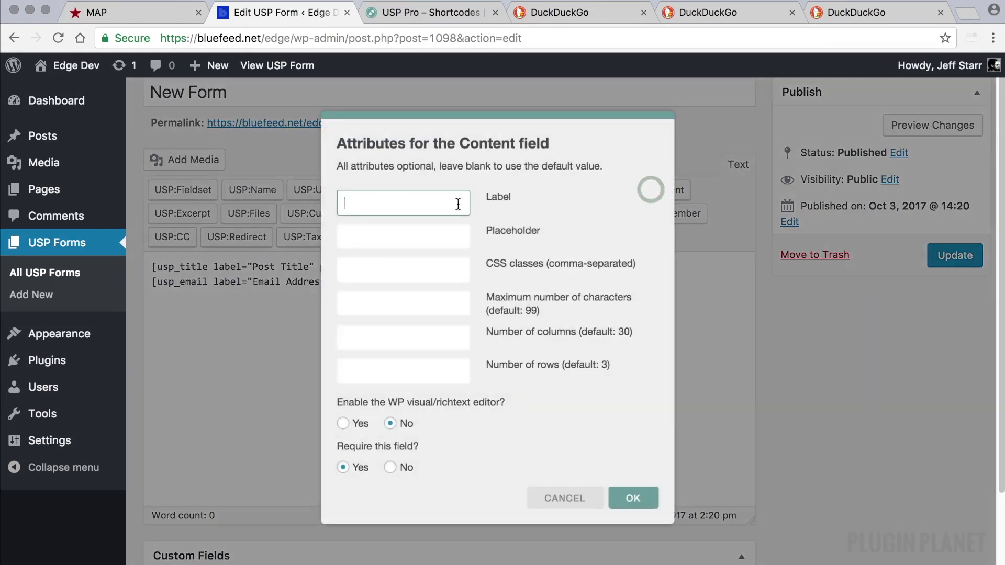
text(Post COntent)
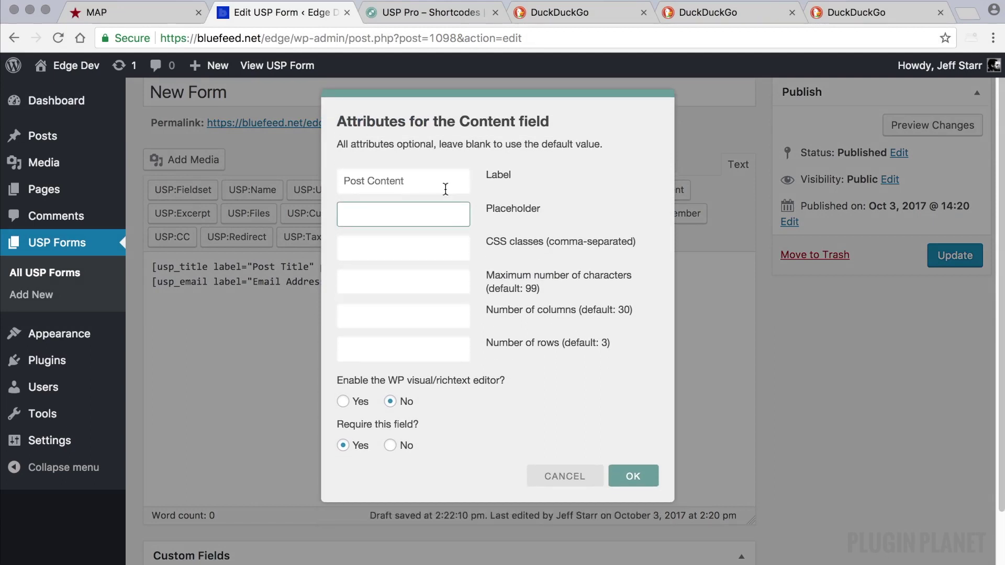
drag(415, 177, 341, 218)
click(340, 218)
key(ctrl+v)
key(Return)
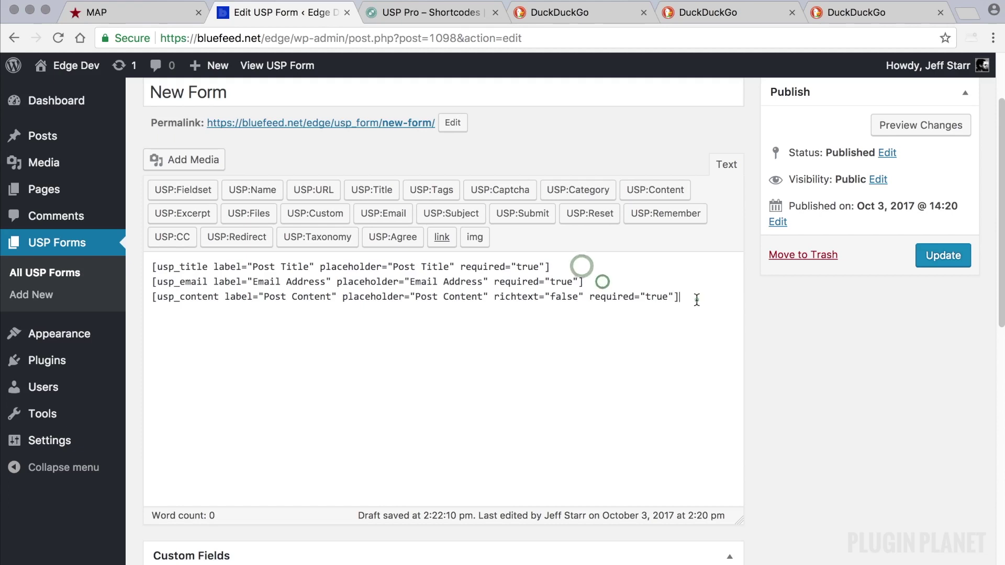
Step: Update New Form and open its live page
click(945, 255)
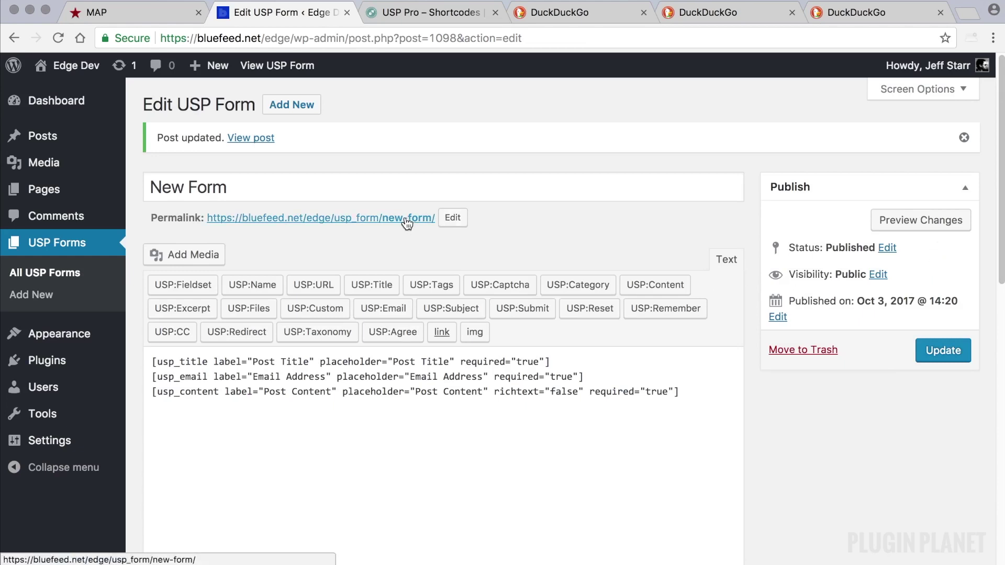
super+click(407, 223)
click(387, 16)
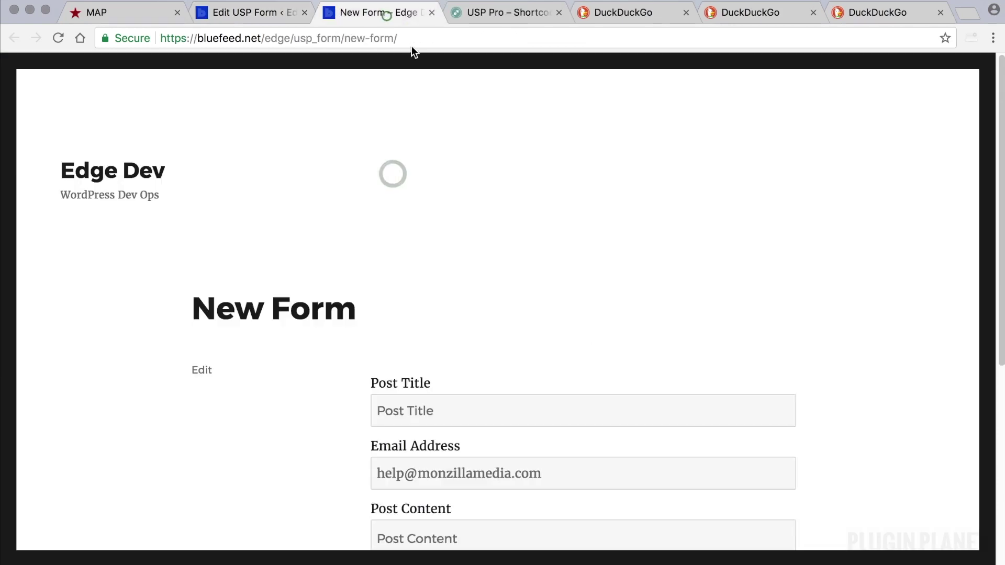
scroll(474, 228, down, 4)
Step: Try out the Post Title, Email Address and Post Content fields on the live form
click(447, 217)
scroll(448, 216, down, 1)
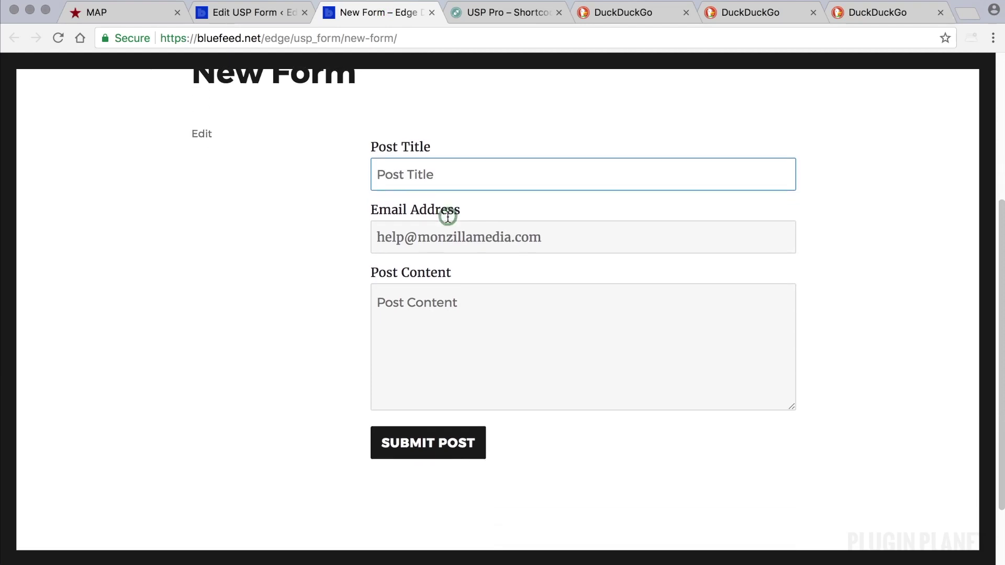
click(550, 237)
triple_click(550, 237)
click(419, 312)
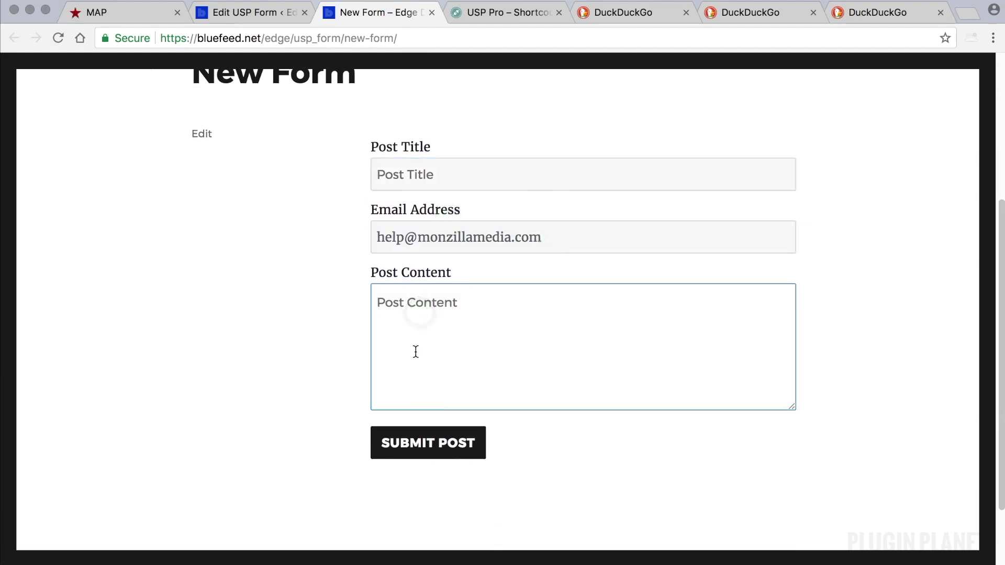
click(549, 237)
triple_click(552, 237)
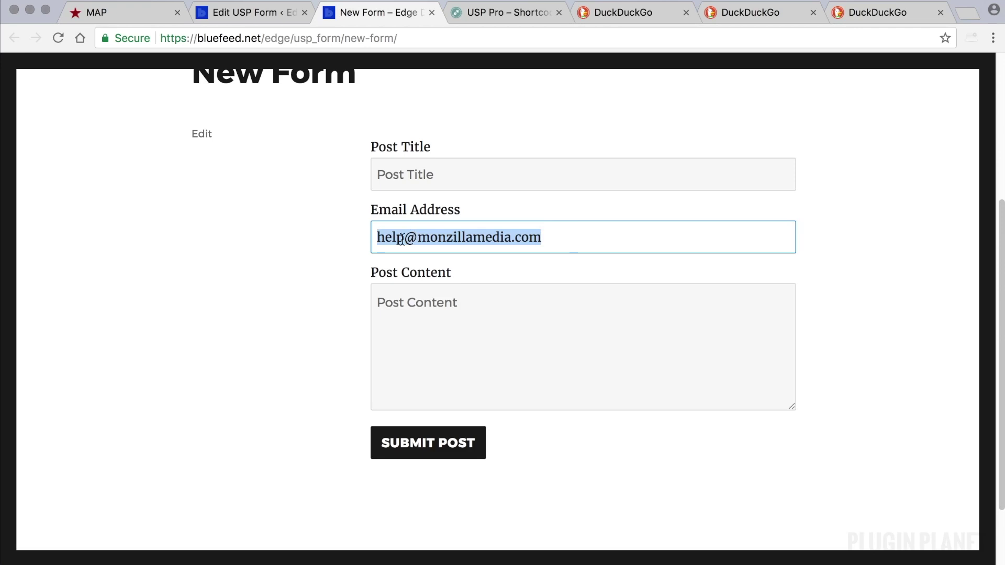
Step: Delete the prefilled address from the Email Address field, then return to the form editor
click(276, 13)
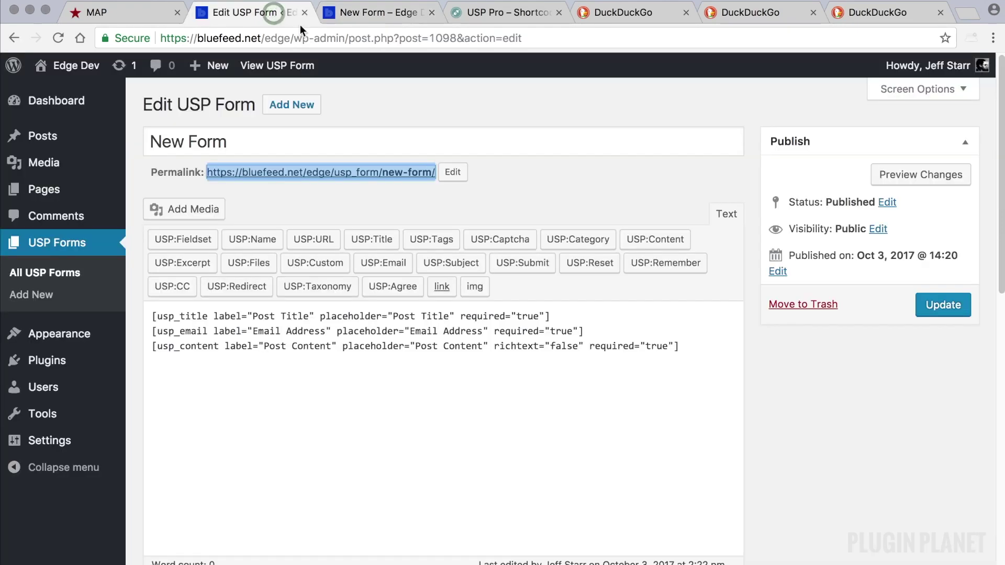
click(373, 15)
click(568, 232)
triple_click(566, 232)
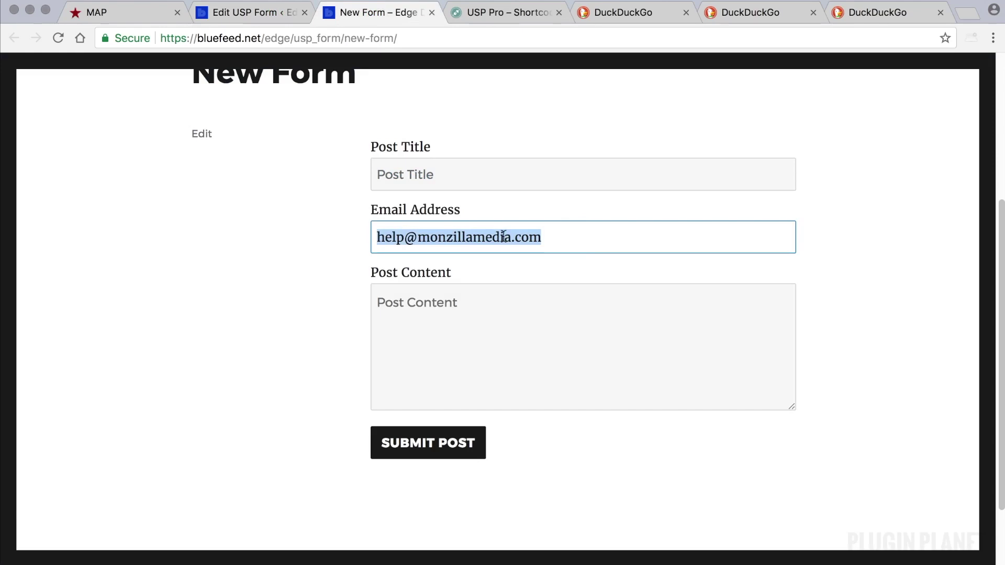
click(558, 237)
triple_click(571, 237)
key(BackSpace)
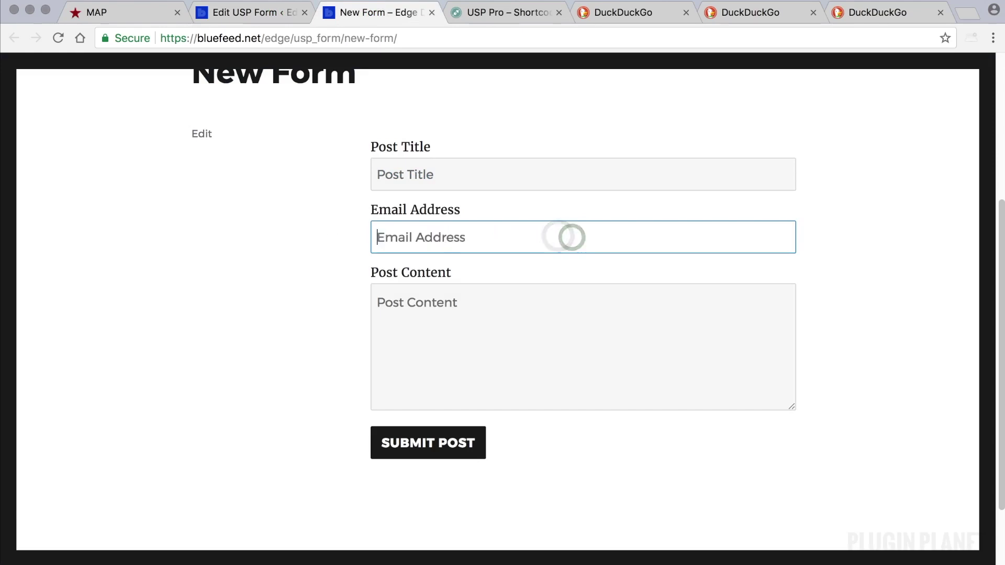
click(325, 236)
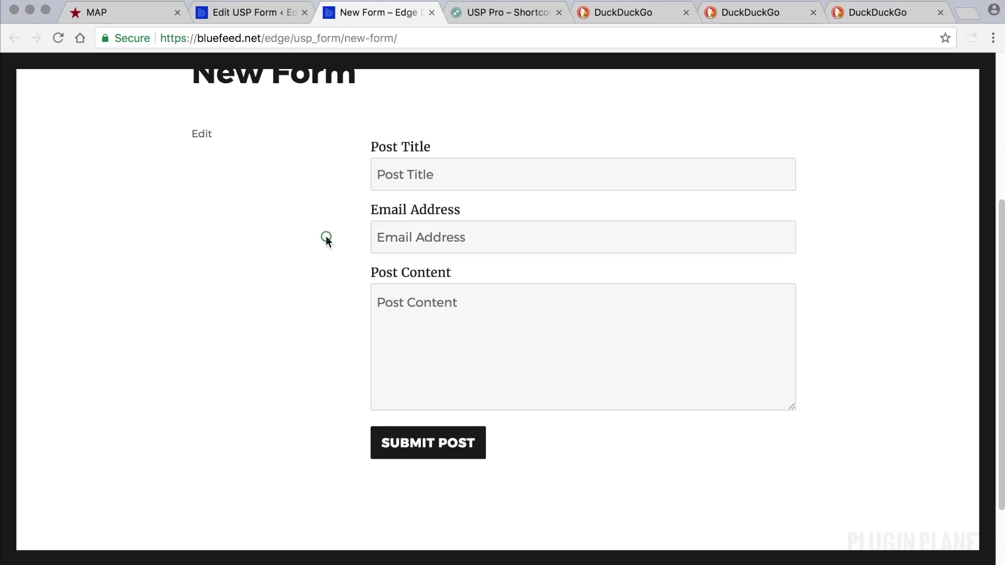
click(427, 235)
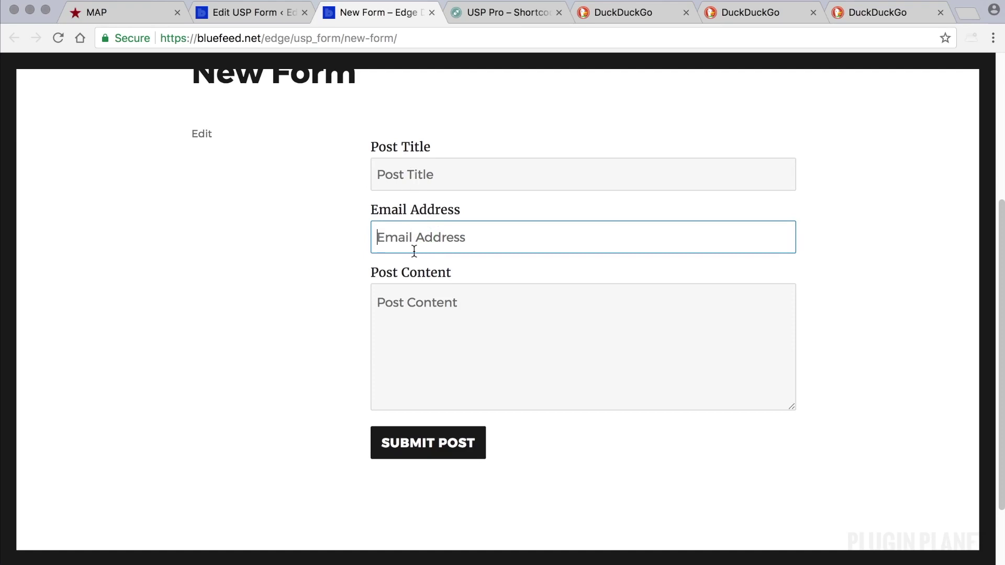
click(301, 245)
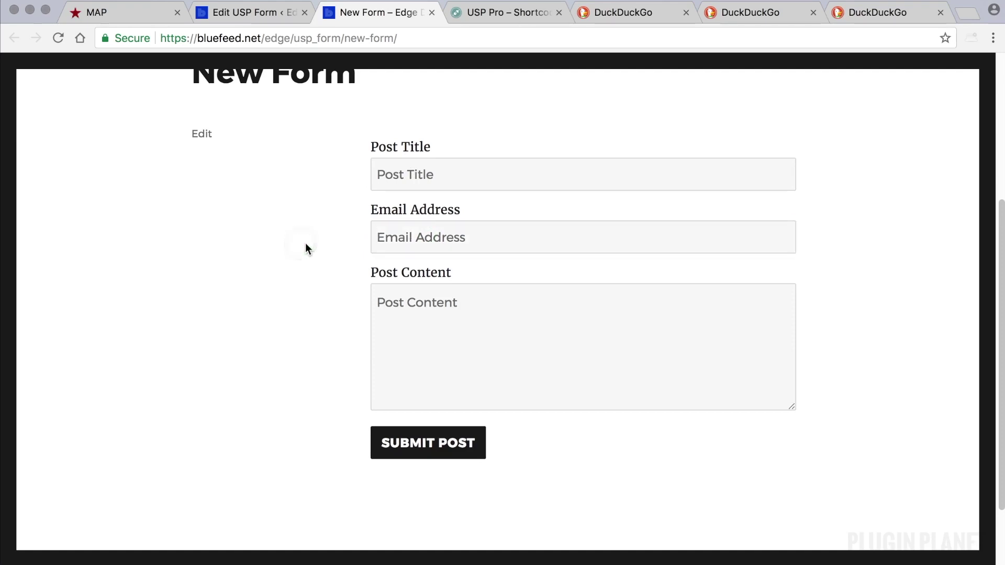
click(263, 13)
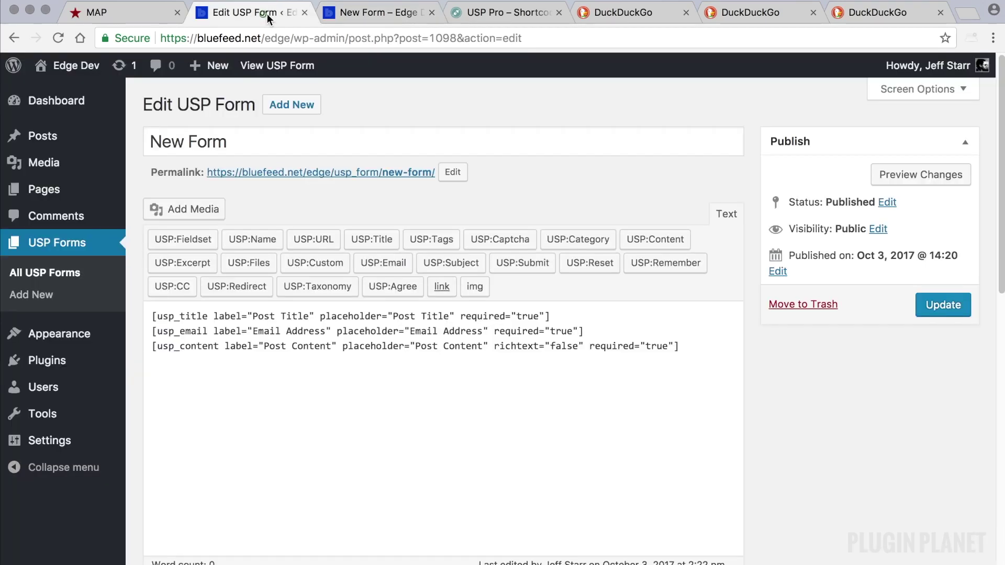
Step: Submit a post titled 'Test Post' with a sample email address and Lorem ipsum content
click(378, 14)
click(428, 167)
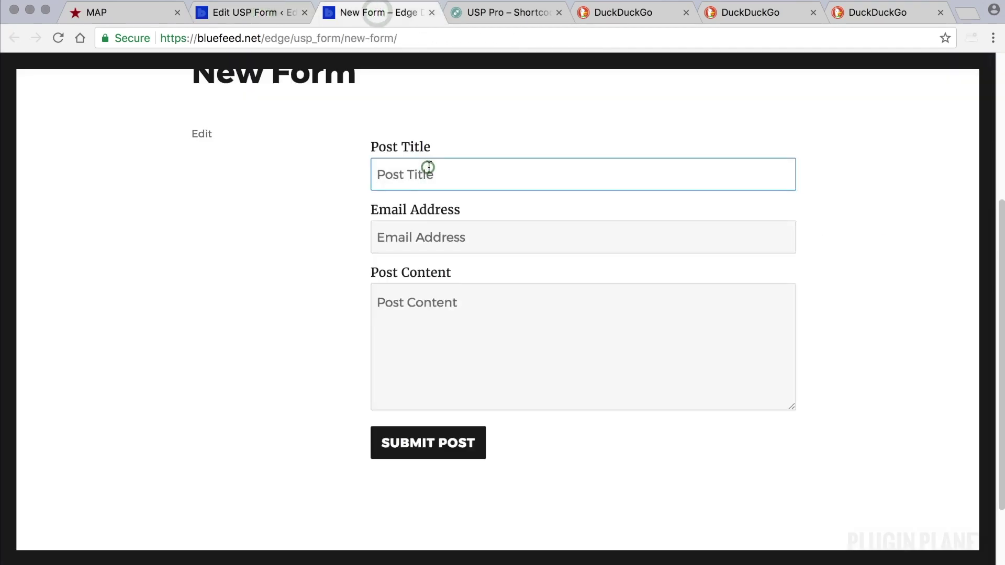
text(Test)
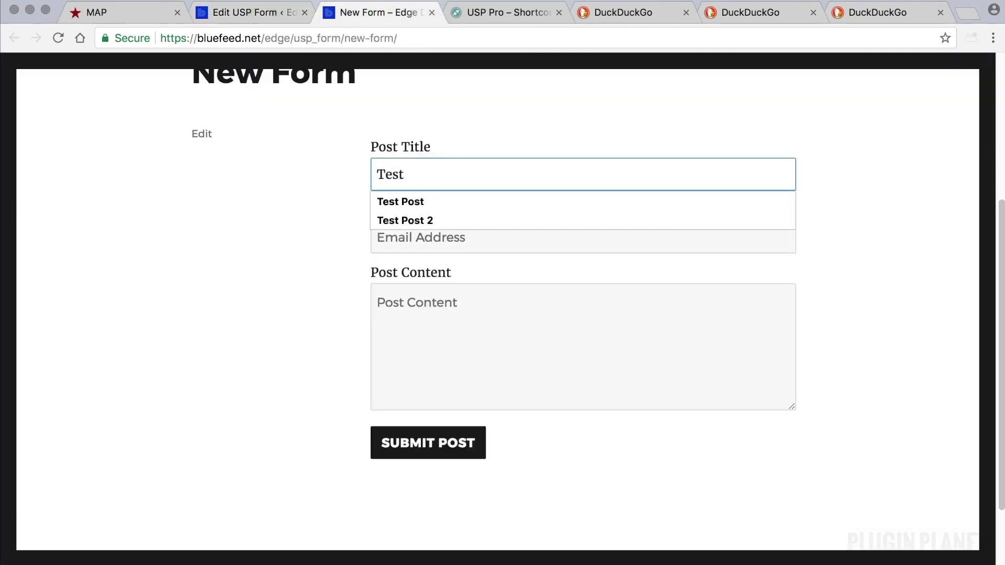
click(427, 203)
click(426, 233)
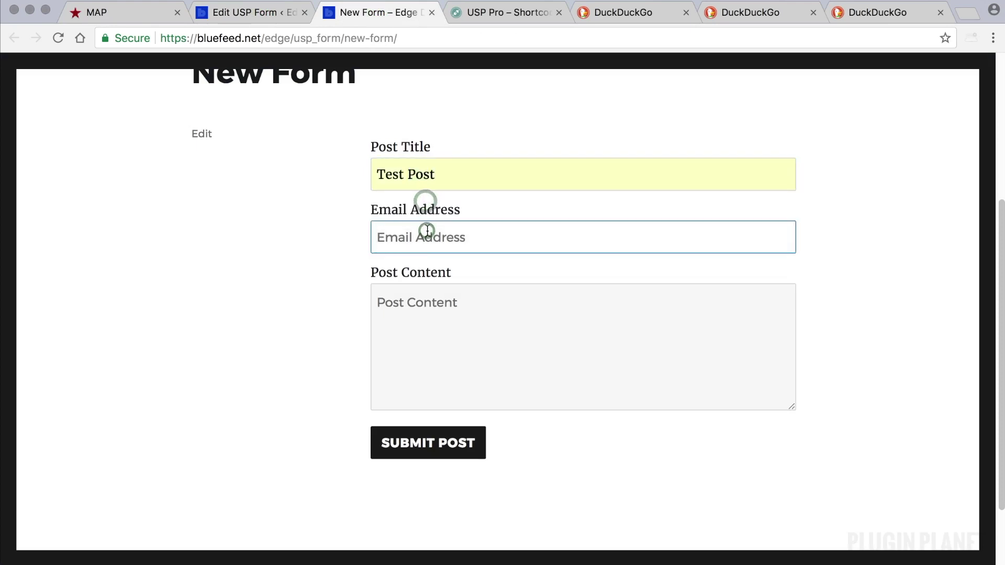
text(em)
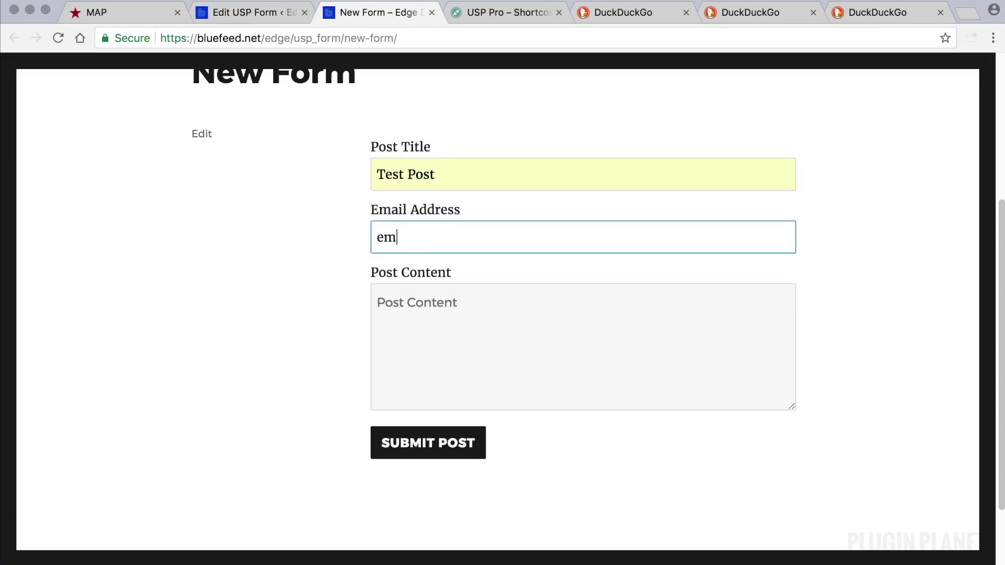
text(ail@example.com)
click(442, 327)
text(Lore)
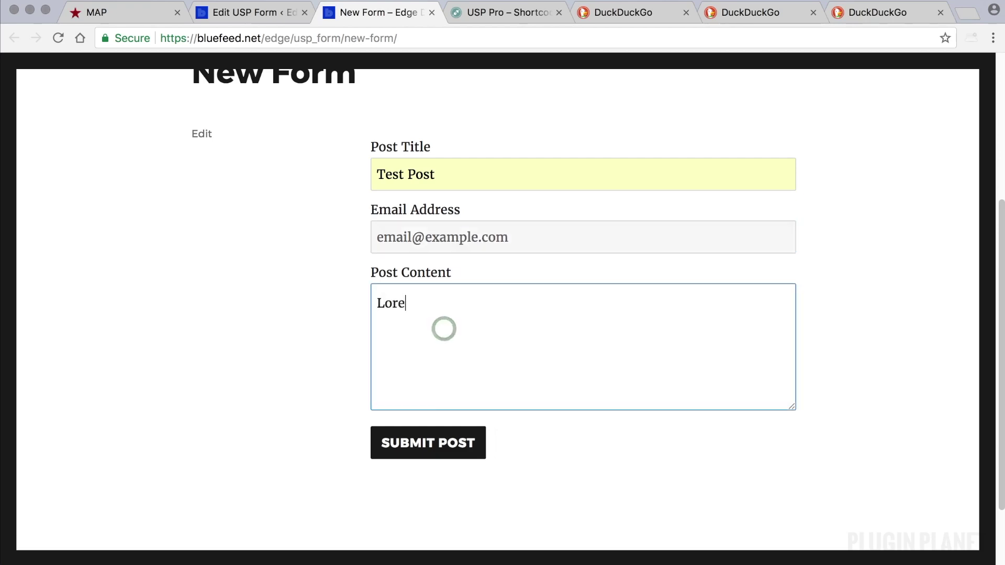
text(m ipsum..)
click(412, 445)
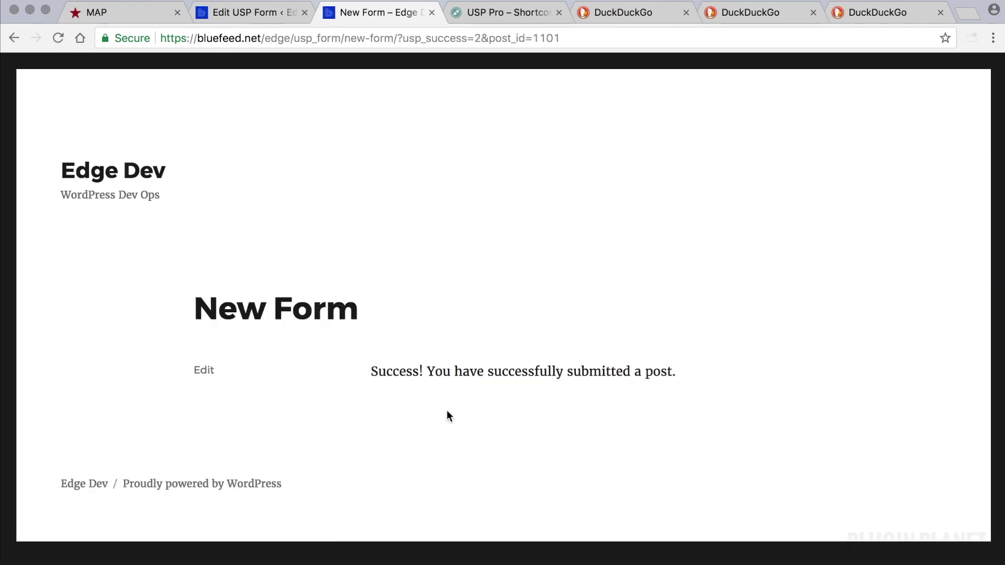
Step: Check the Success! message, open Test Post from All Posts, then go to the USP Forms list
drag(427, 373, 375, 373)
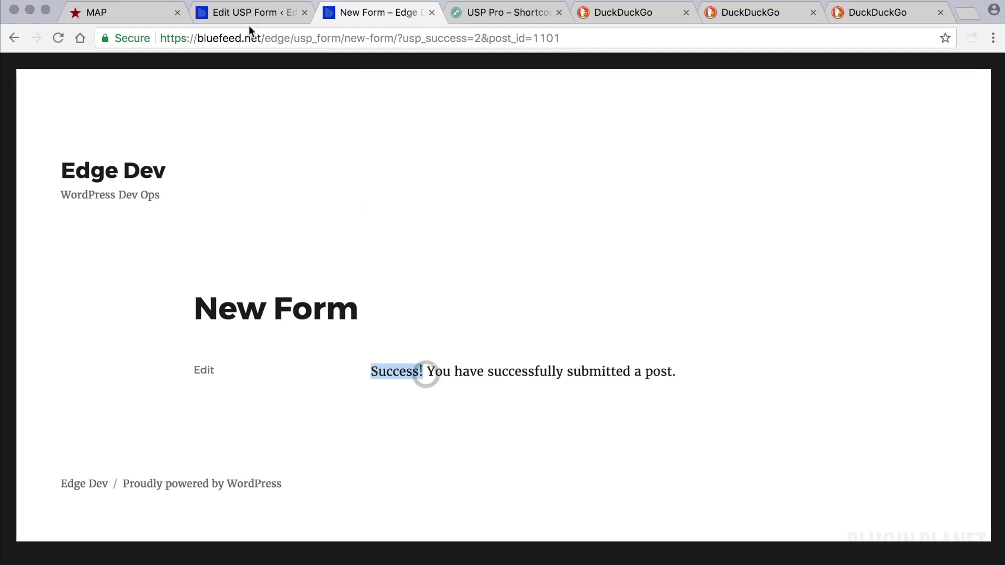
click(245, 12)
click(79, 138)
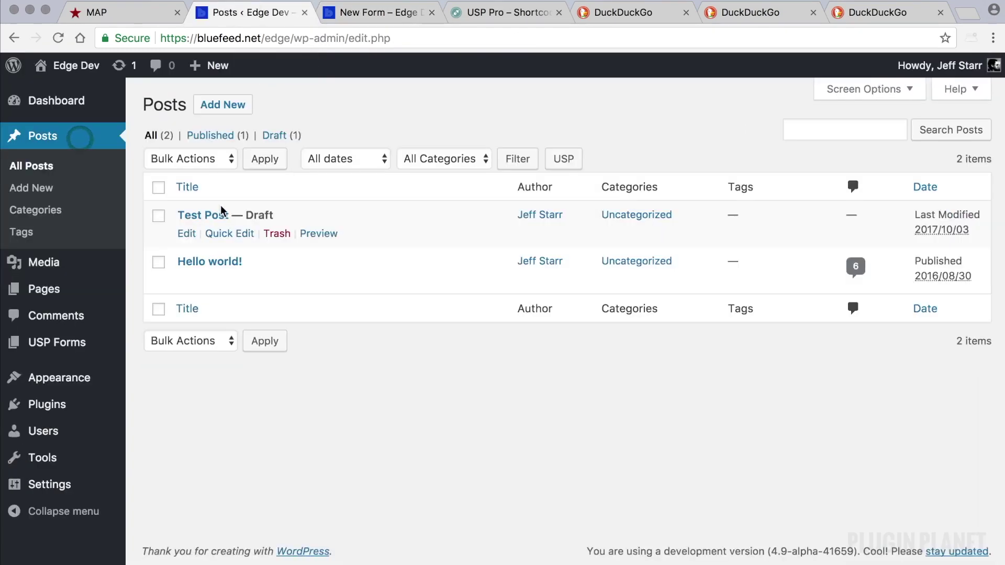
click(209, 216)
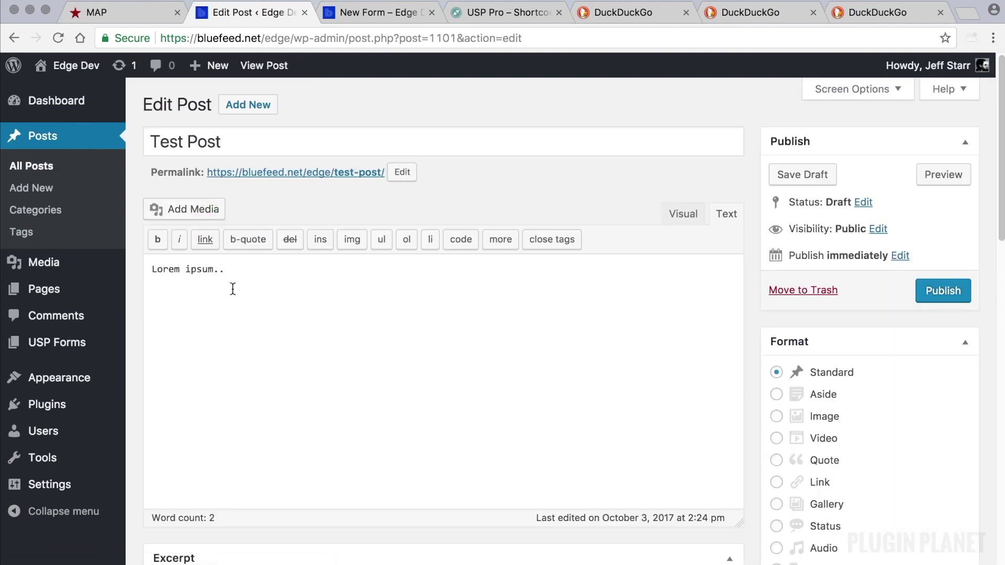
click(74, 342)
Step: Add a <h1>Hello!</h1> heading above the New Form shortcodes and update the form
click(204, 215)
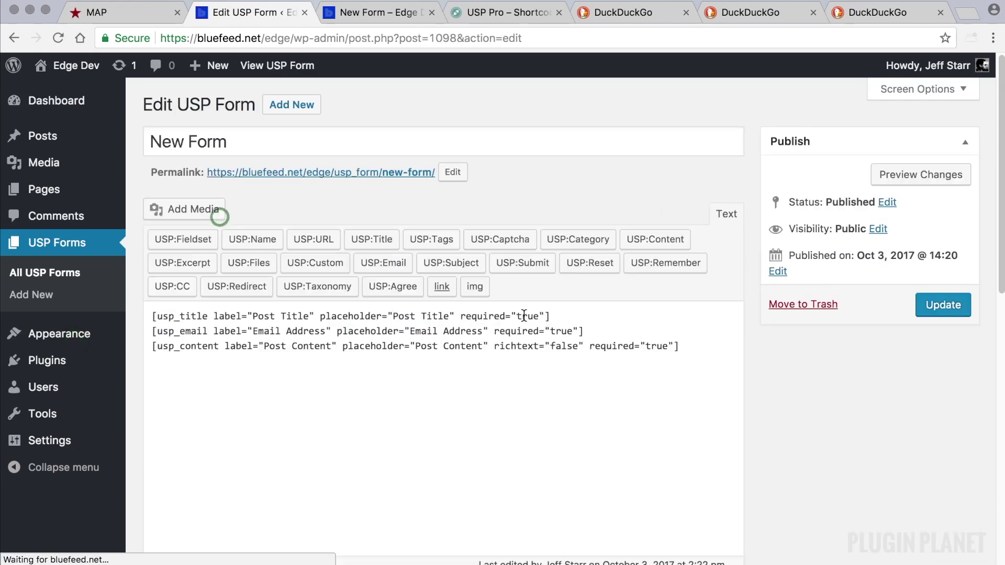
scroll(528, 335, down, 2)
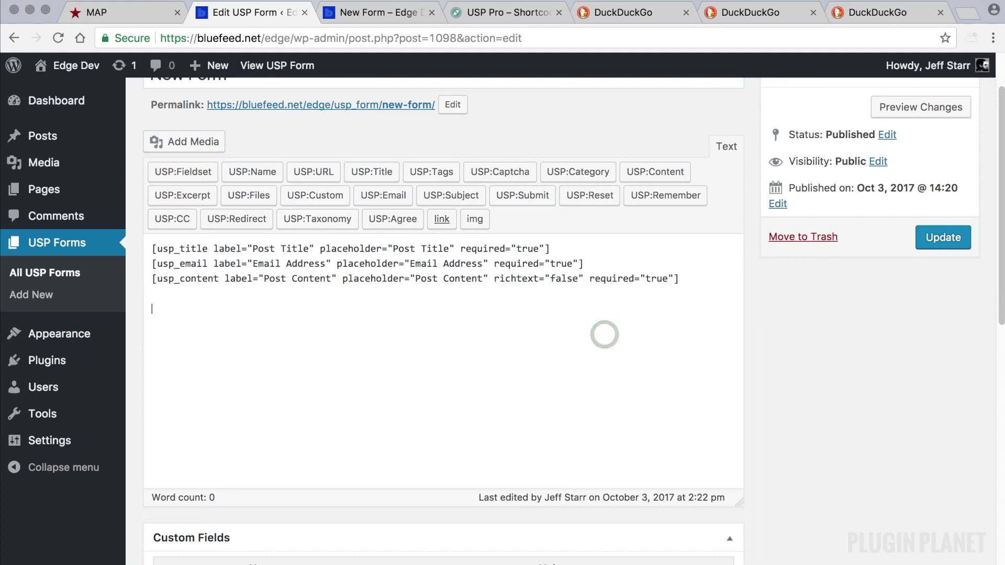
key(Up)
text(\)
key(Return)
key(Return)
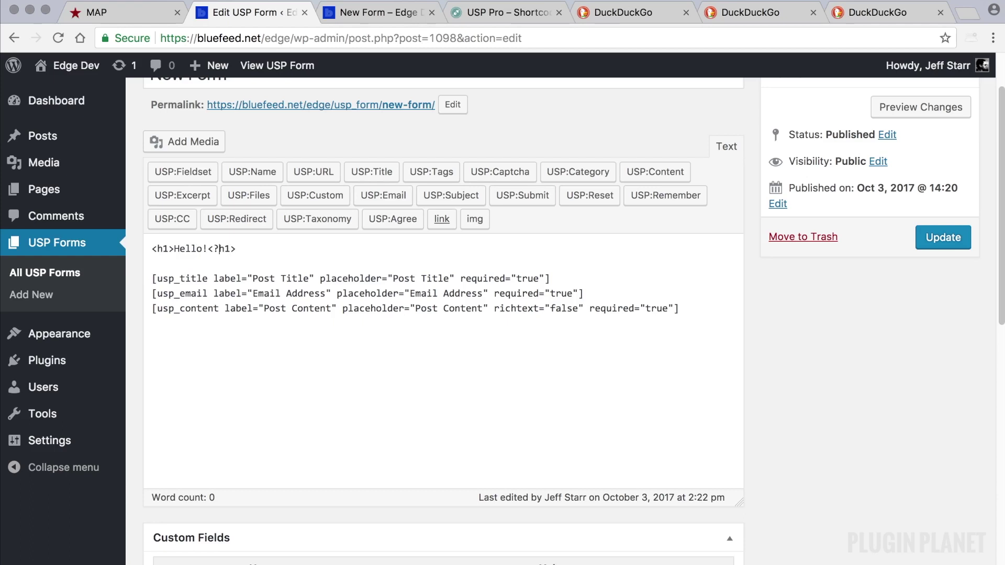
click(933, 248)
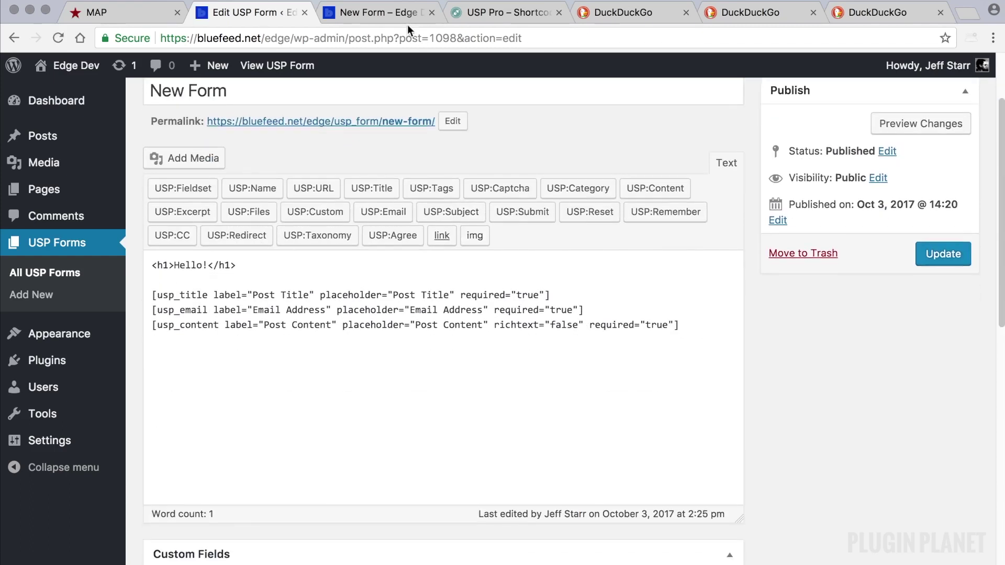
Step: Reload the live New Form page without the success parameters to see the heading
click(393, 15)
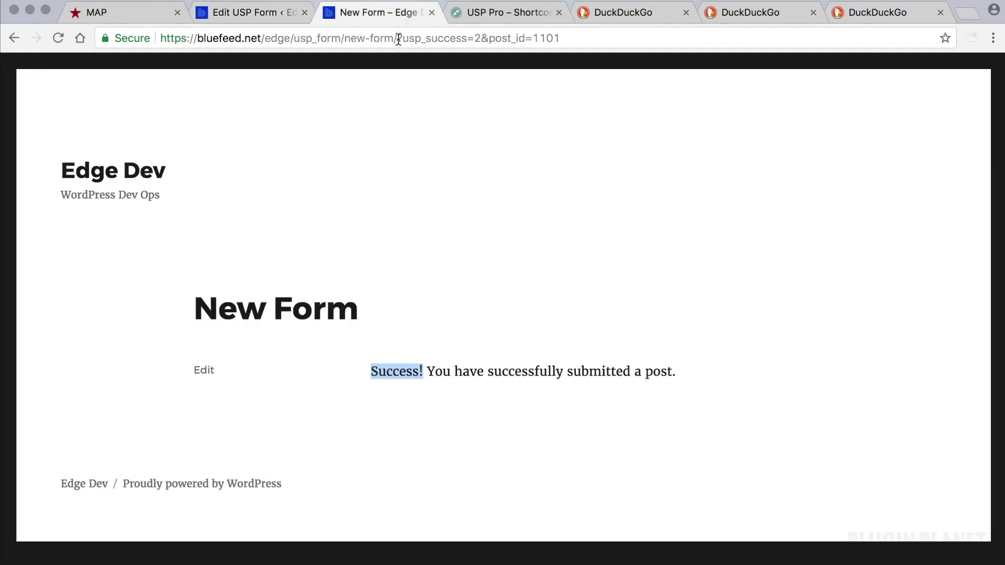
drag(398, 39, 779, 40)
key(BackSpace)
key(Return)
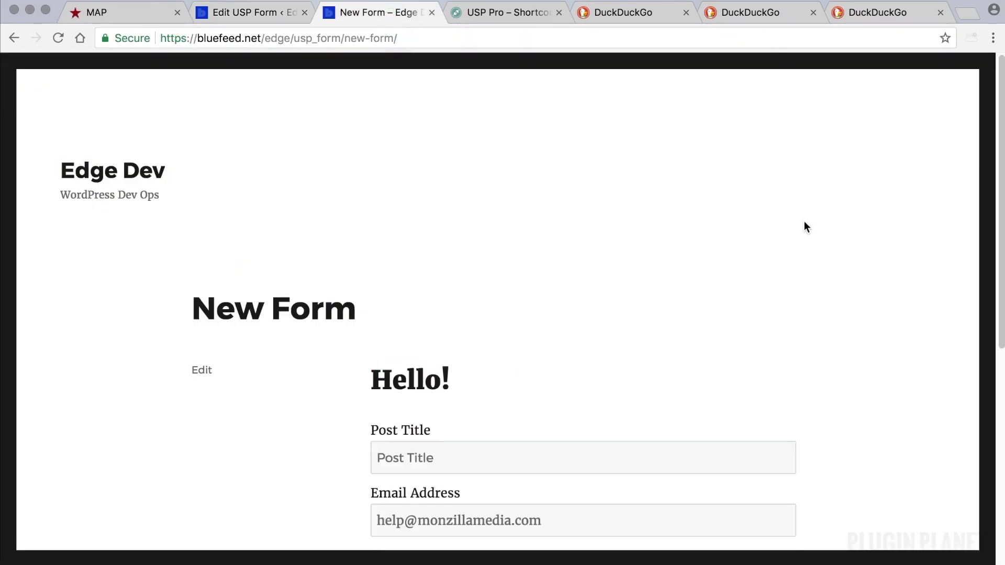
scroll(577, 124, down, 3)
Step: Return to the form editor and go to the All USP Forms list
click(242, 10)
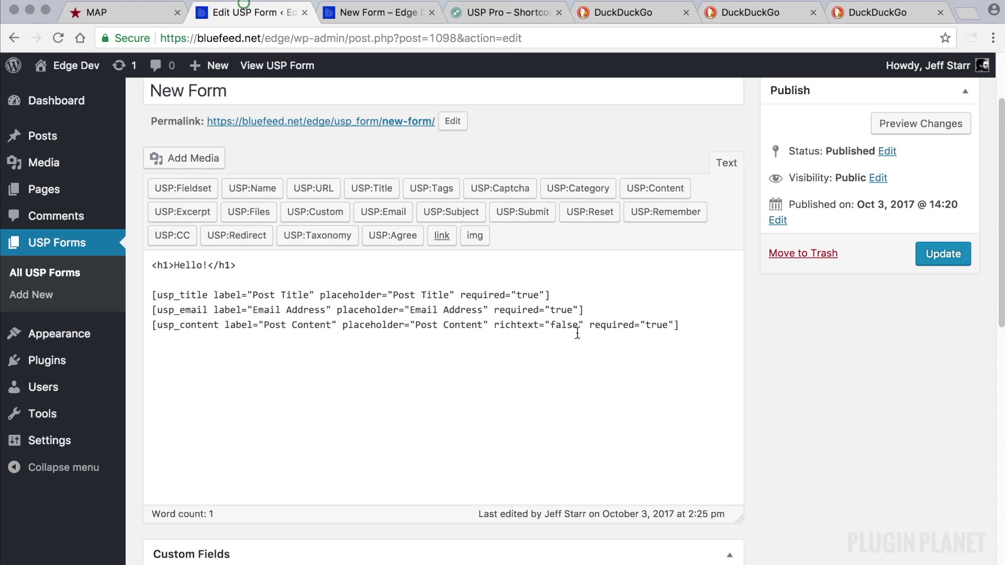
click(390, 361)
scroll(392, 360, down, 5)
scroll(392, 314, up, 5)
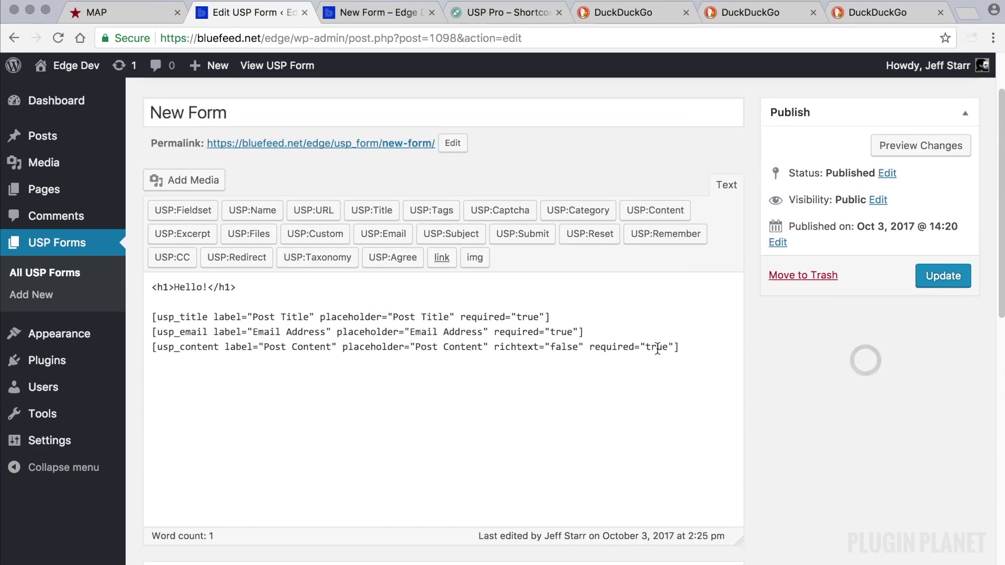
click(67, 272)
scroll(749, 389, down, 1)
Step: Copy New Form's shortcode [usp_form id="new-form"] from the forms list
scroll(749, 389, up, 1)
scroll(749, 392, up, 1)
click(583, 156)
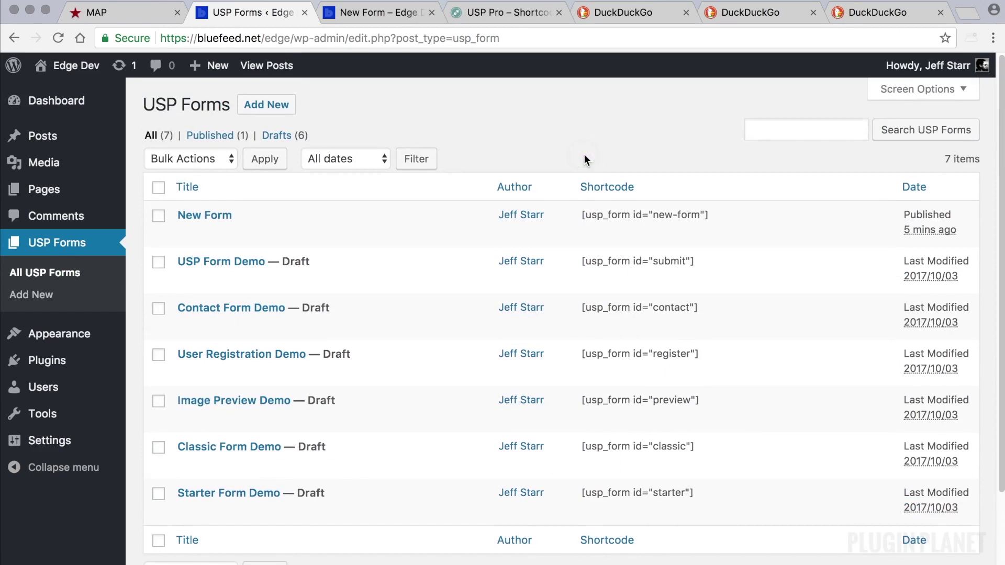
drag(712, 212, 582, 211)
key(super+c)
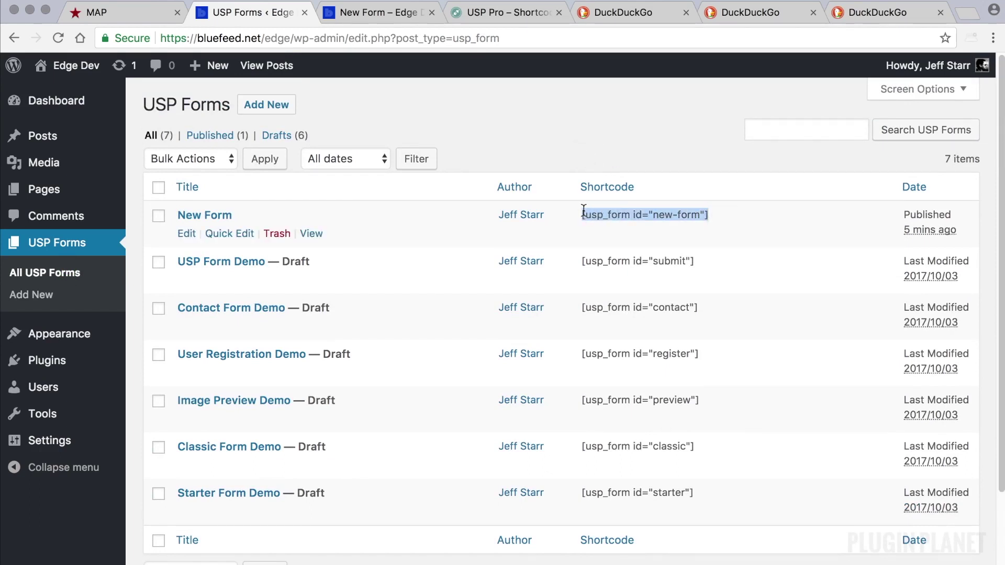
click(535, 135)
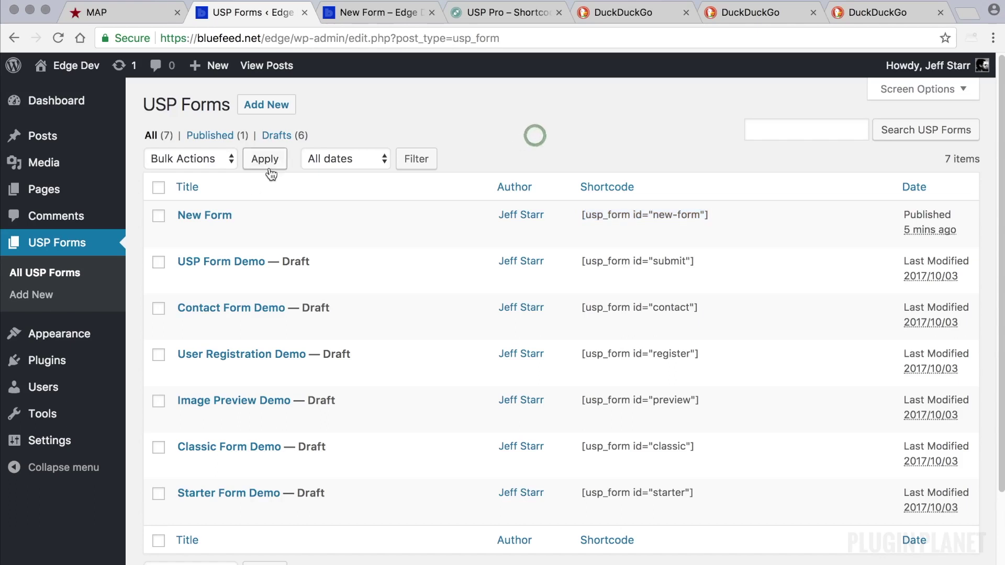
Step: Paste the shortcode into Example Page's content and update the page
click(79, 189)
click(216, 308)
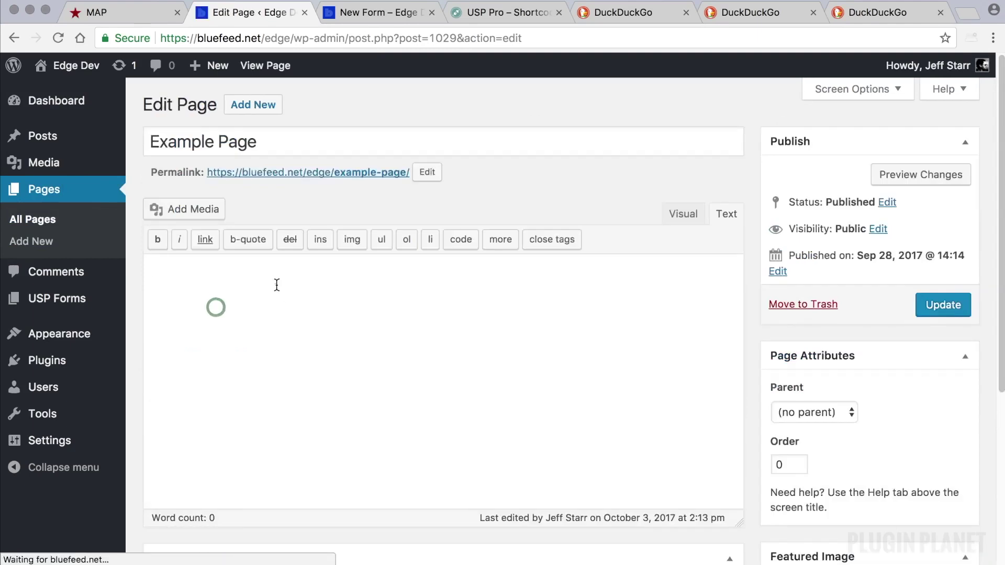
click(277, 285)
key(super+v)
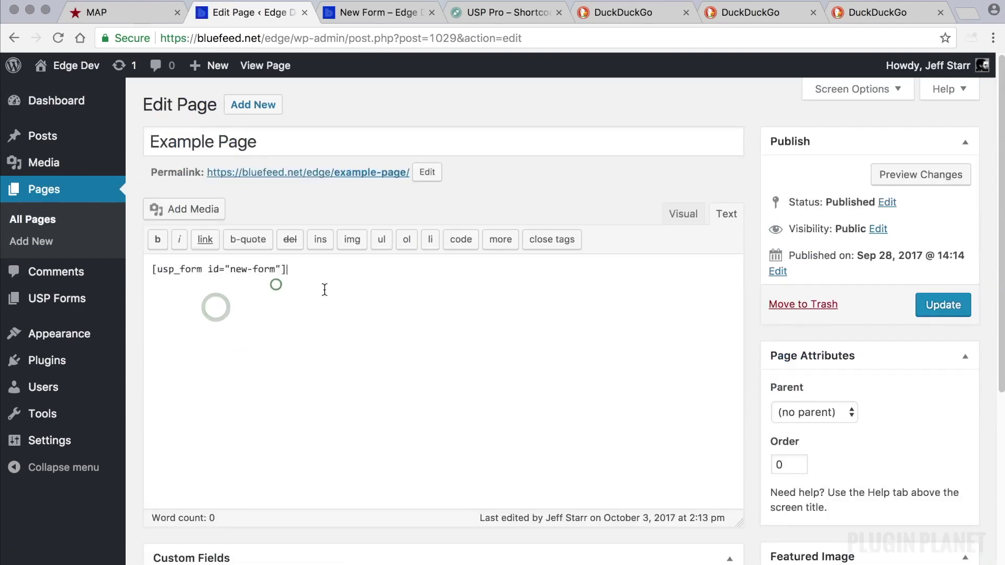
click(942, 305)
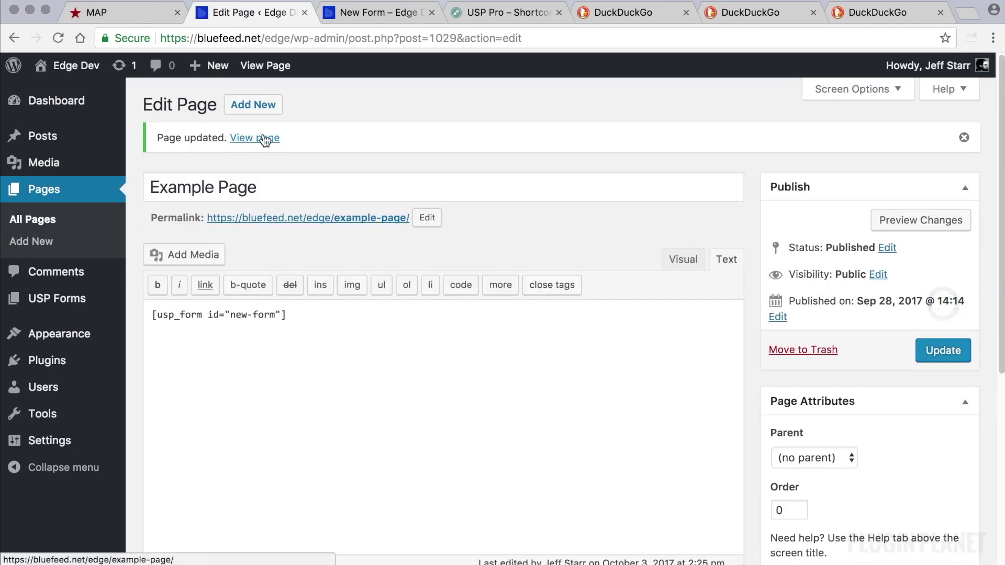
Step: View the live Example Page in a new tab showing the Hello! form, then return to USP Forms
right_click(277, 139)
click(314, 140)
key(ctrl+Tab)
scroll(571, 172, down, 5)
scroll(571, 172, up, 3)
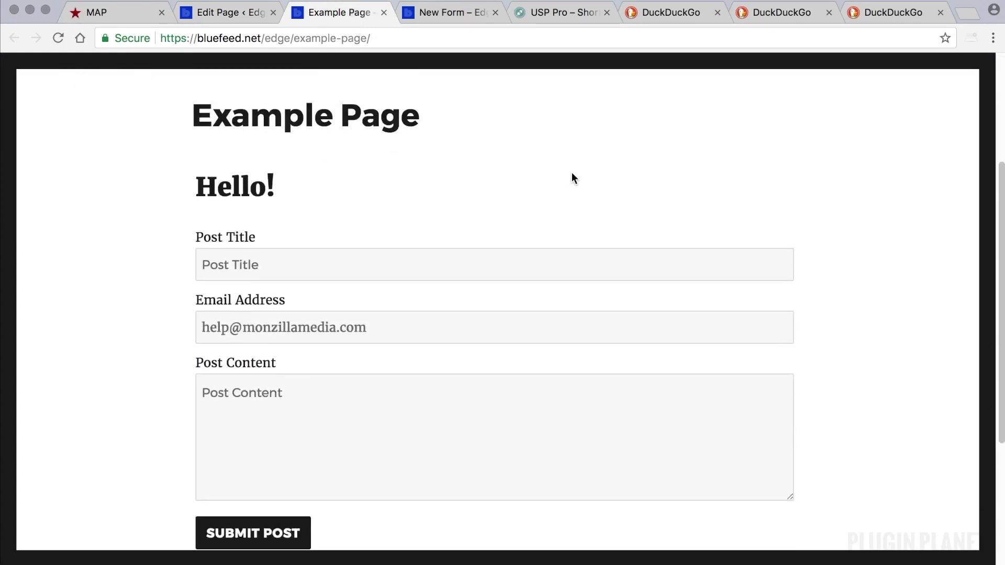
click(394, 43)
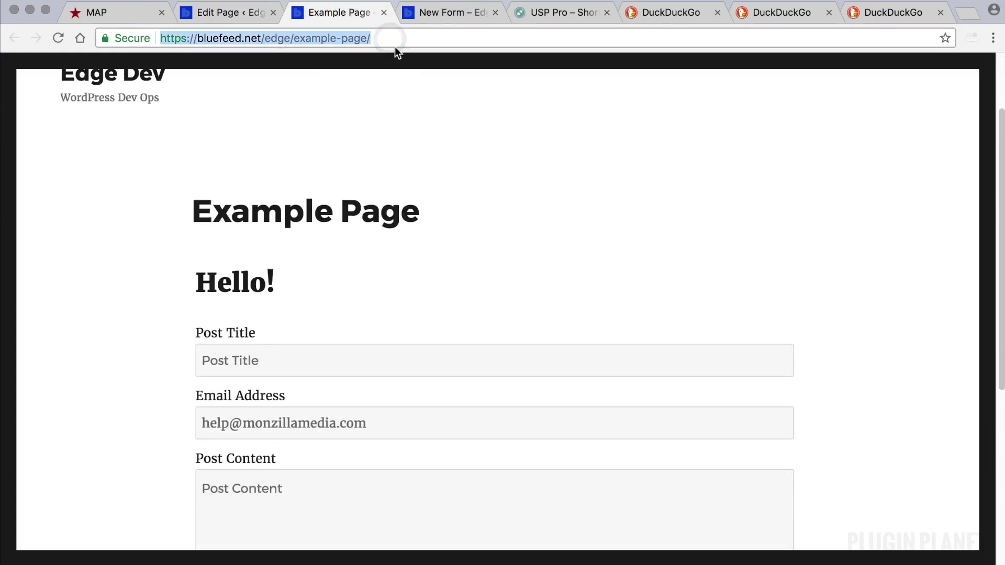
click(434, 16)
click(407, 38)
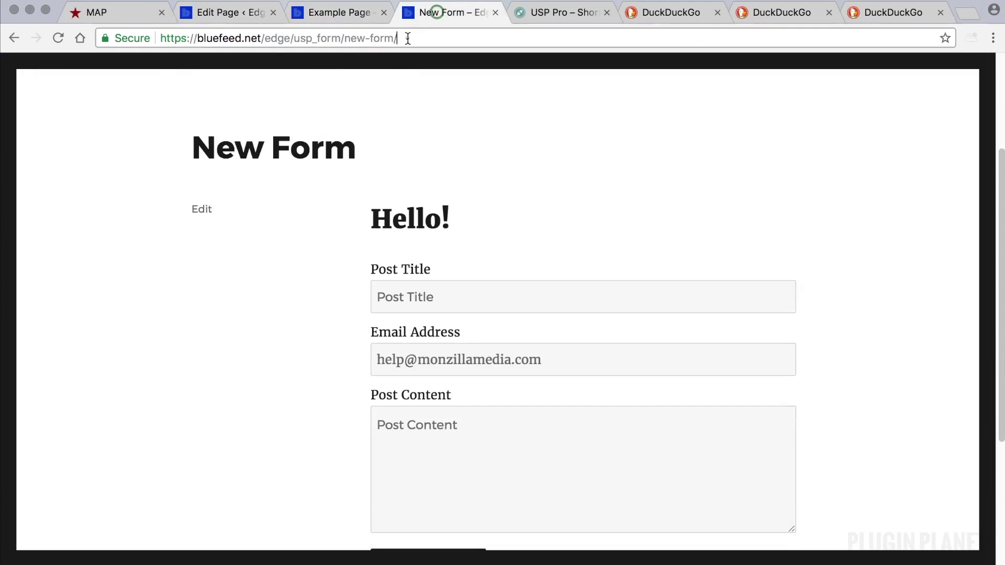
click(341, 12)
click(238, 12)
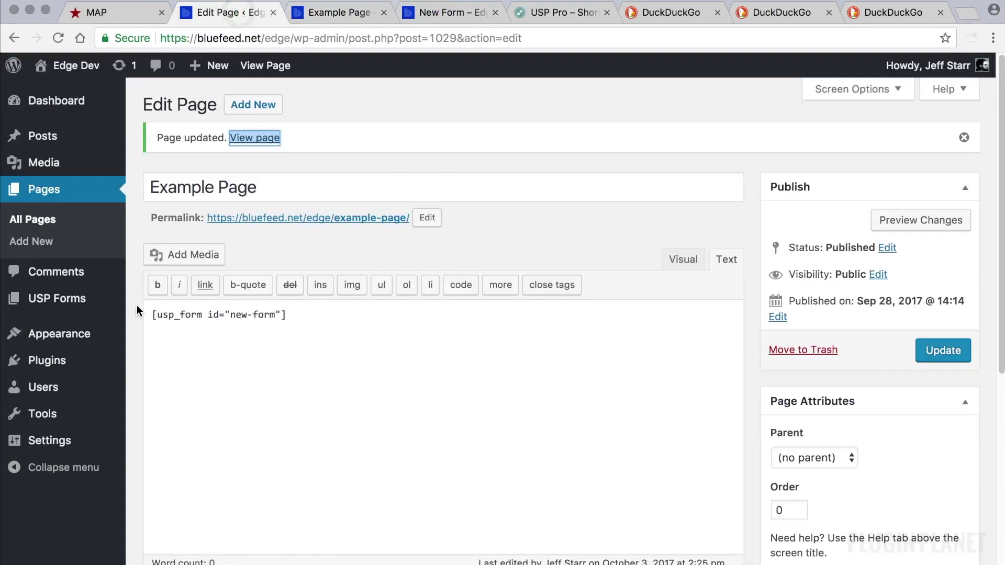
click(62, 299)
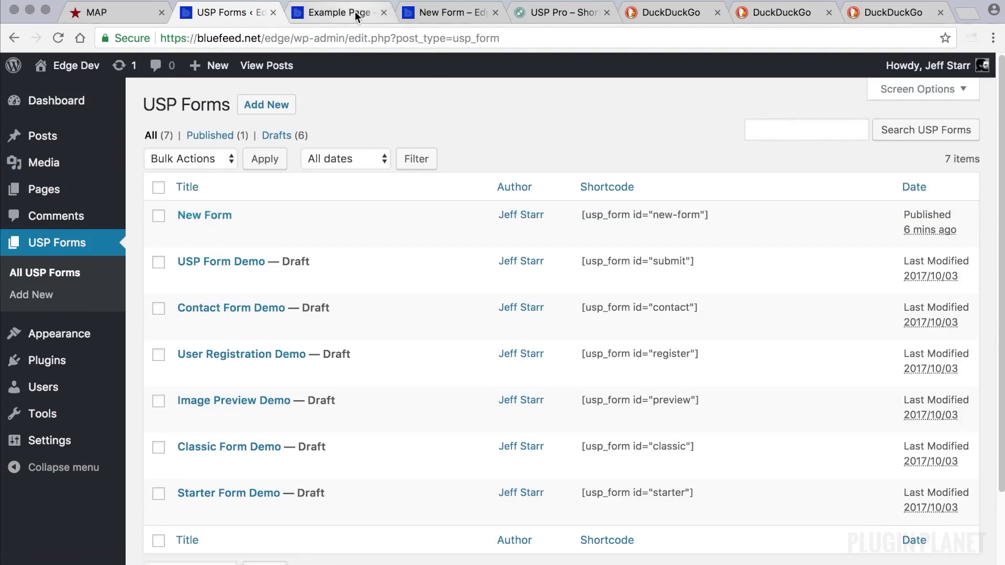
Step: Add a new USP form titled 'Another Form', save it as a draft, and return to All USP Forms
drag(715, 218, 579, 217)
click(534, 183)
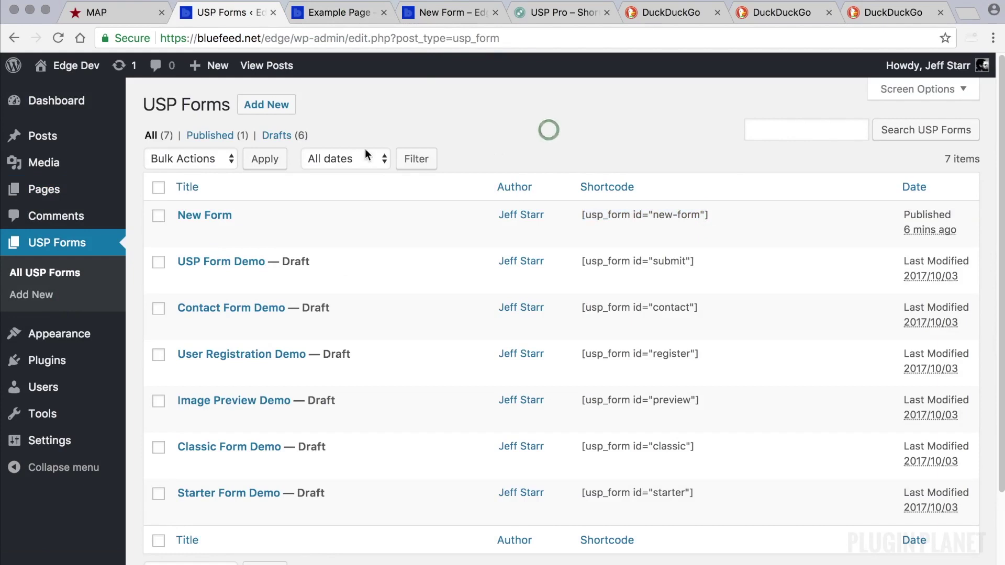
click(283, 110)
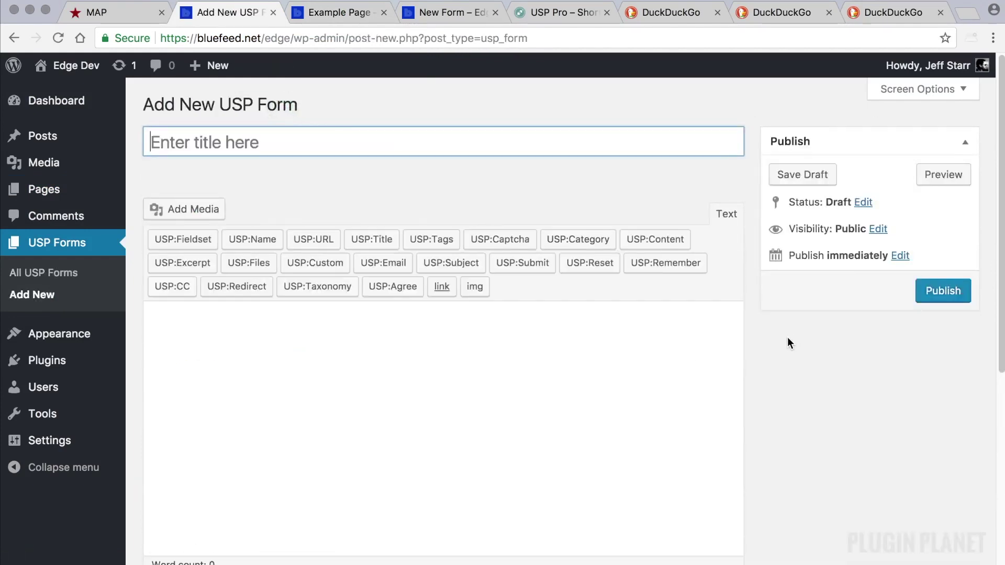
text(Another)
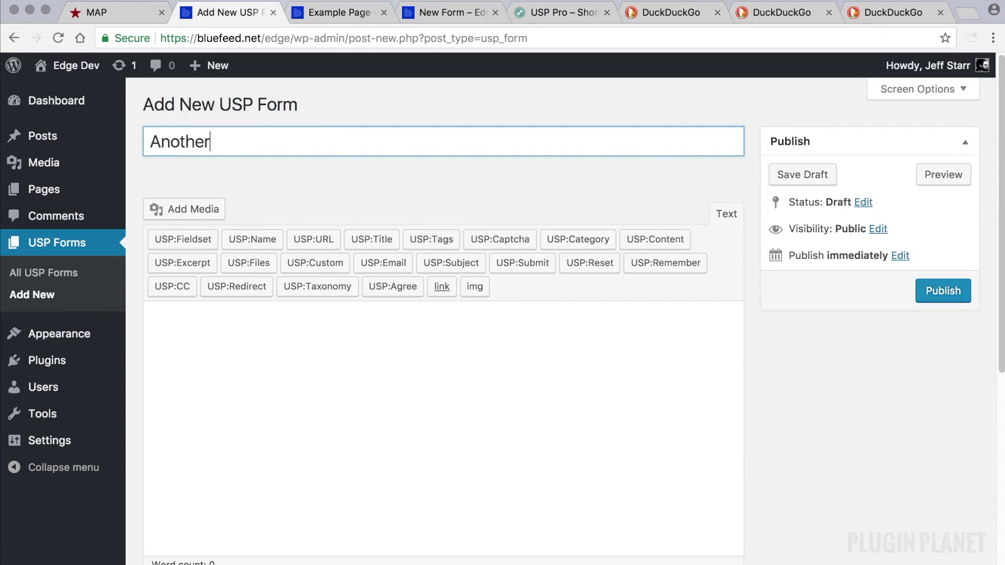
text( Form)
click(811, 178)
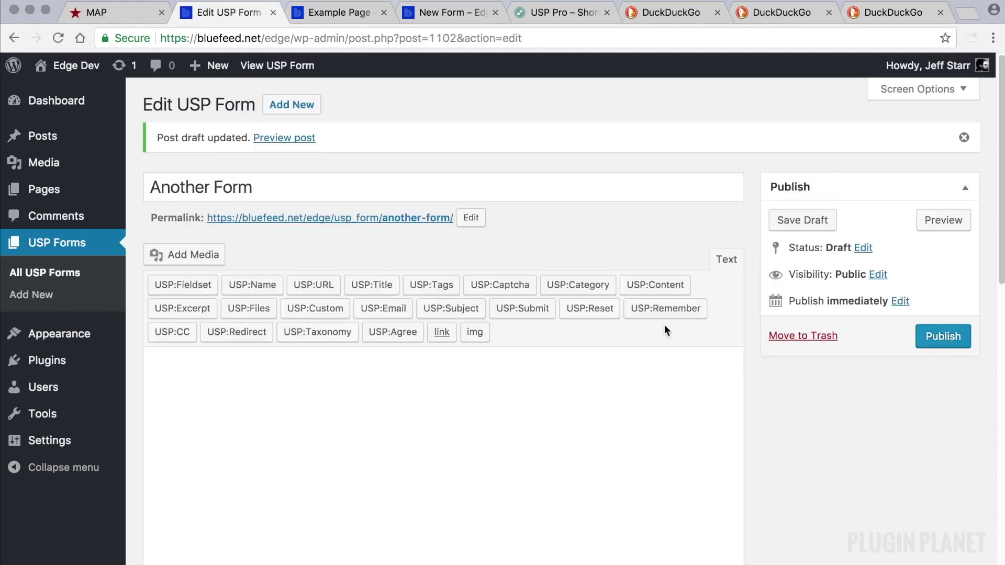
click(86, 276)
drag(704, 215, 578, 211)
click(661, 215)
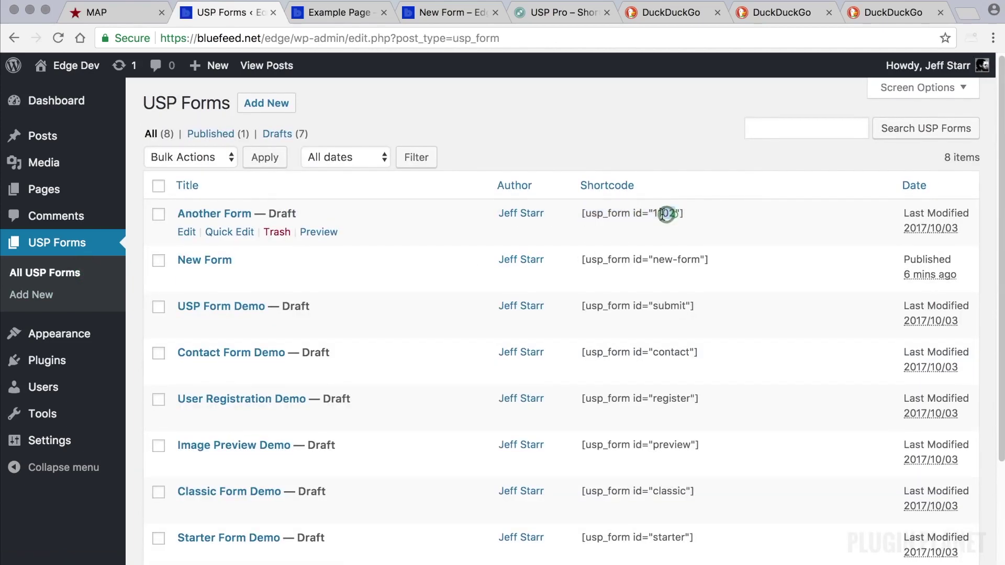
double_click(659, 215)
double_click(675, 211)
drag(699, 260, 653, 261)
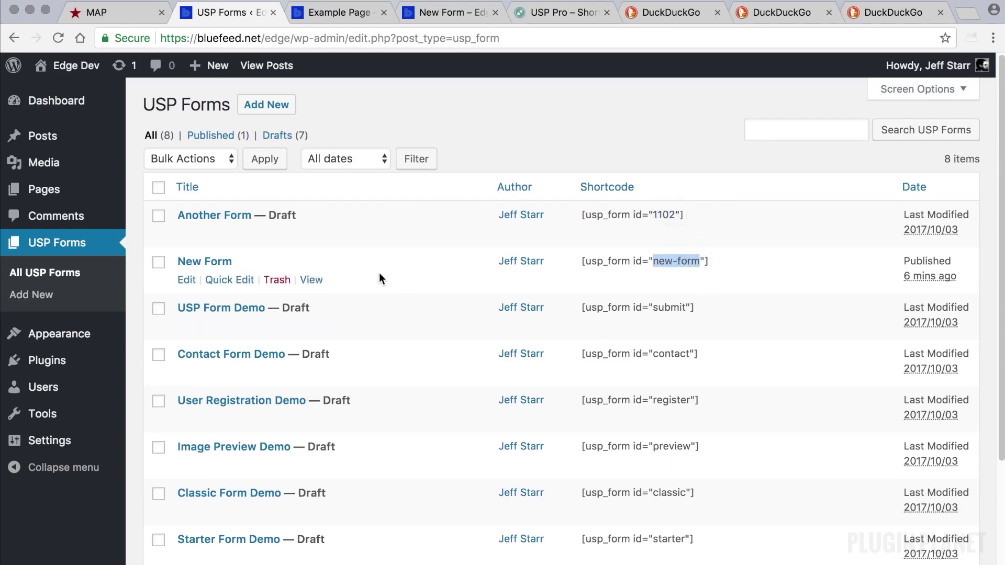
drag(700, 260, 668, 267)
scroll(658, 265, down, 1)
click(701, 256)
scroll(668, 267, down, 1)
scroll(695, 261, down, 1)
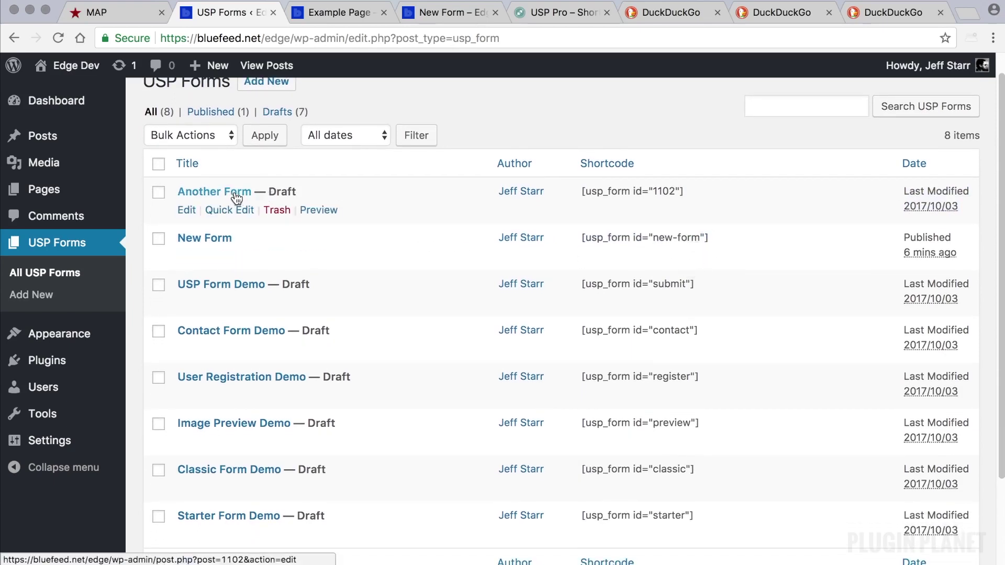
double_click(674, 191)
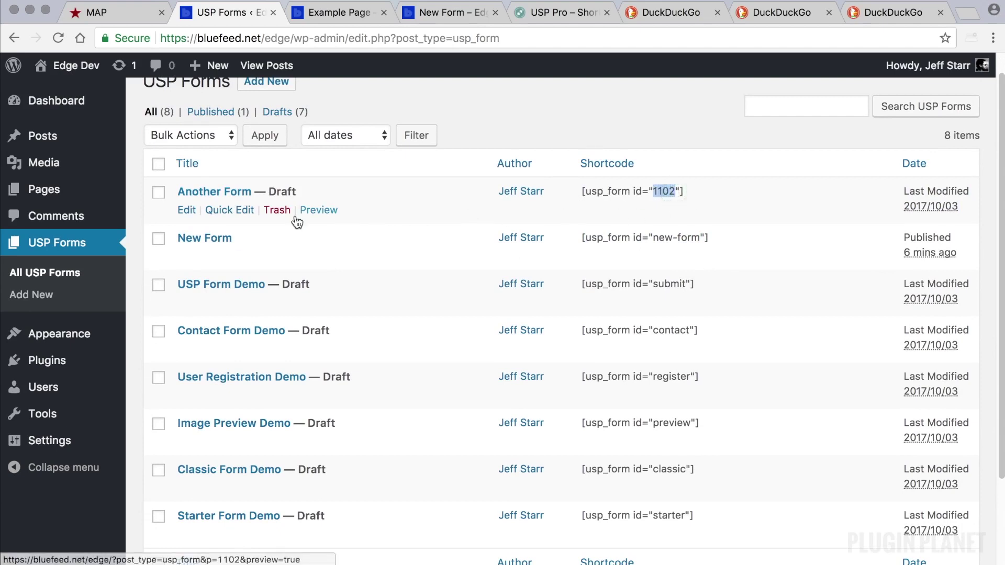
click(191, 215)
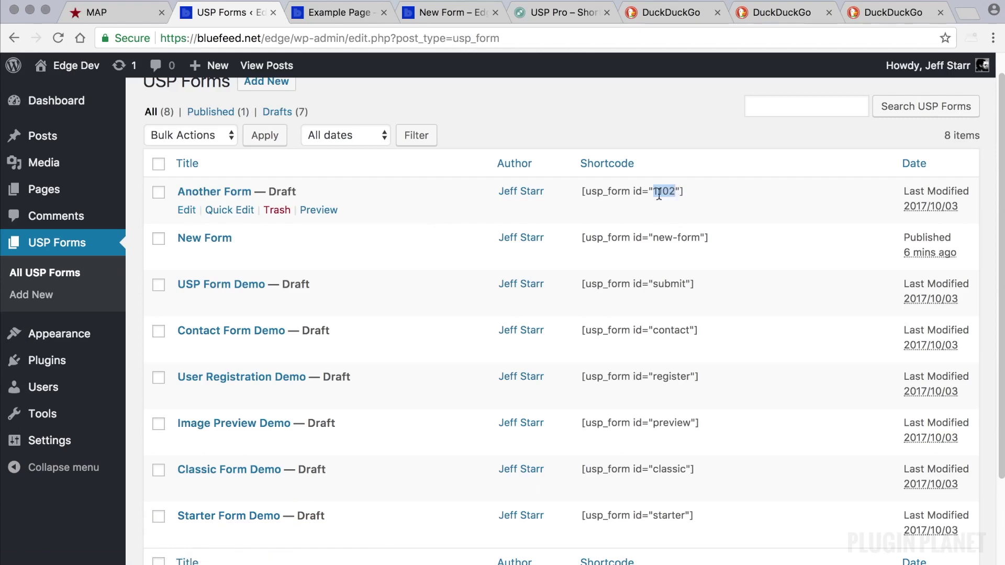
click(632, 134)
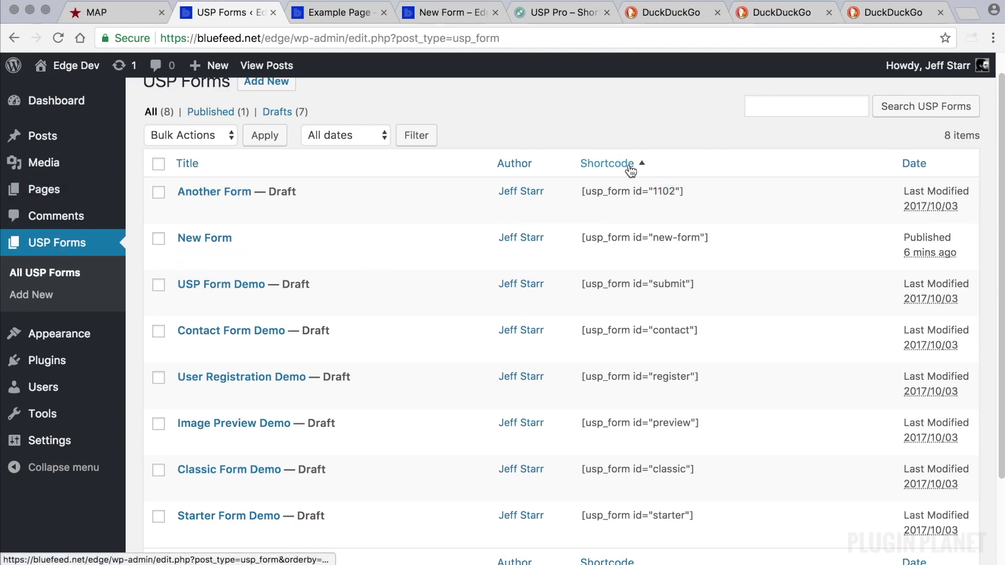
click(588, 126)
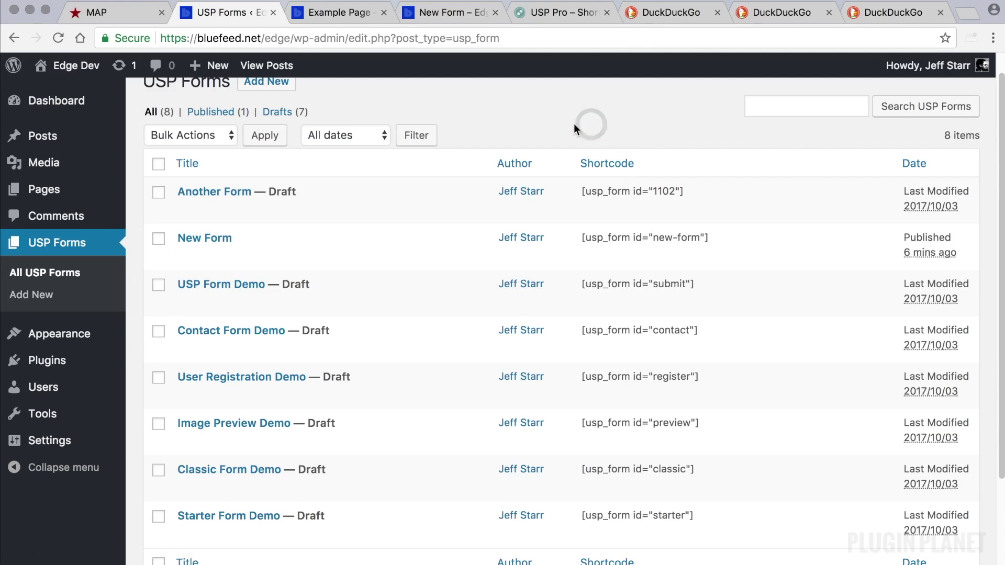
mouse_move(219, 245)
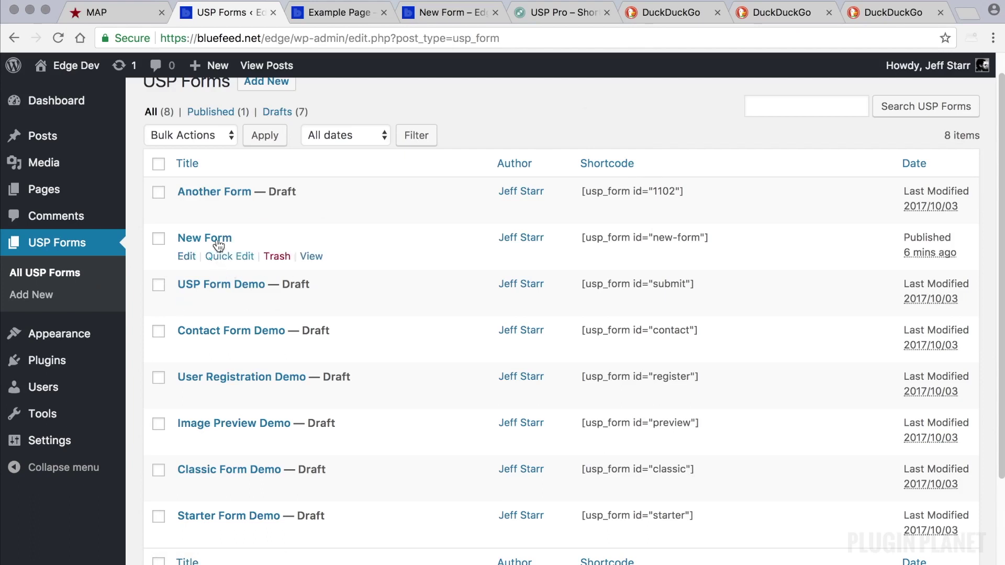
Step: Publish Another Form and go back to the USP Forms list
click(226, 192)
click(940, 291)
click(93, 273)
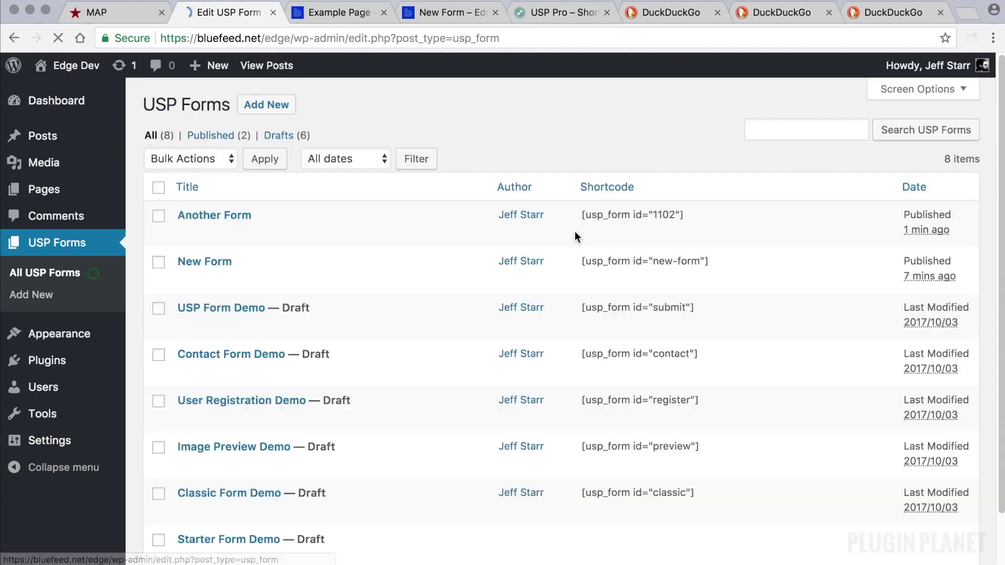
Step: Compare the form IDs in the Another Form (1102) and New Form shortcodes after reloading the list
drag(675, 210, 653, 211)
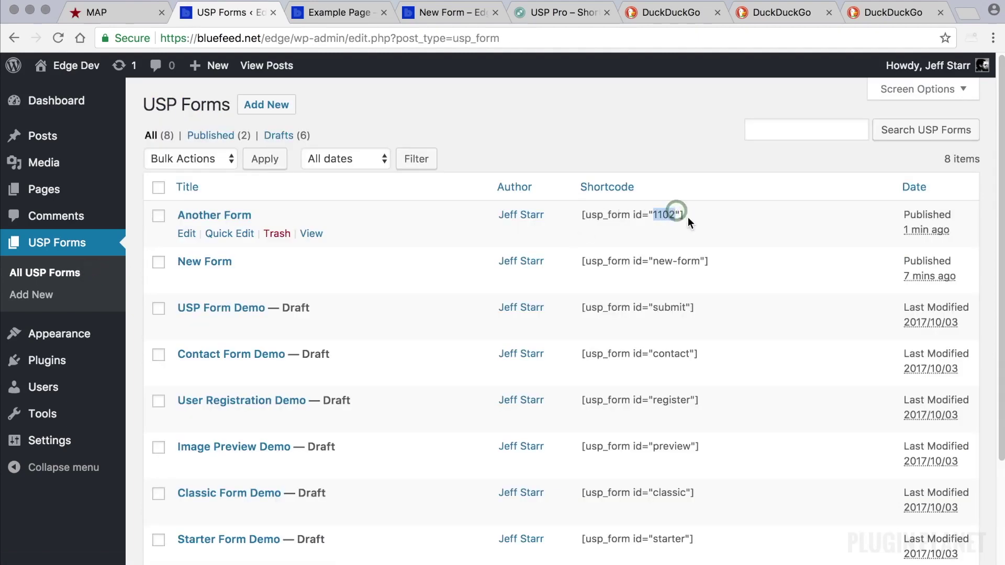
drag(699, 260, 653, 261)
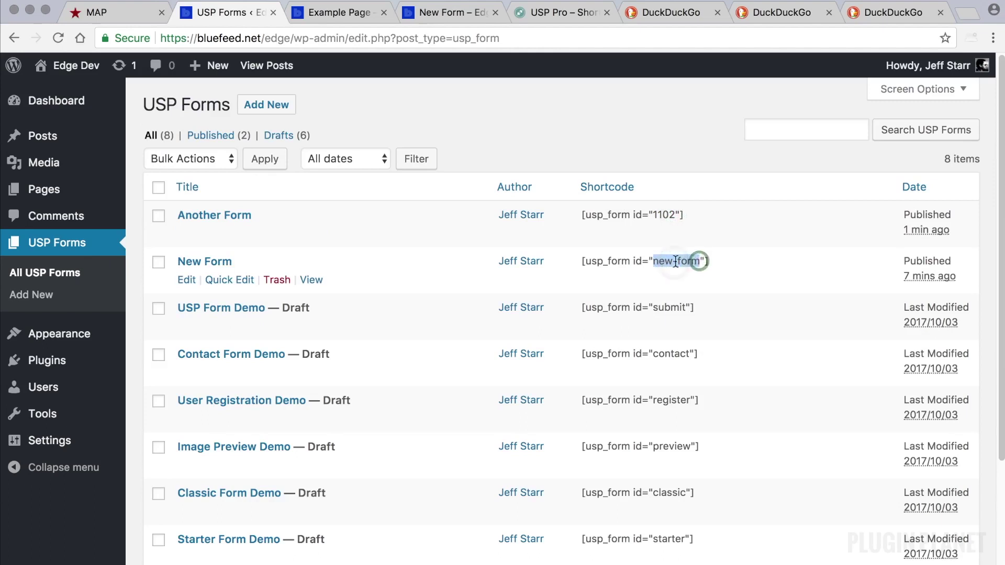
click(723, 262)
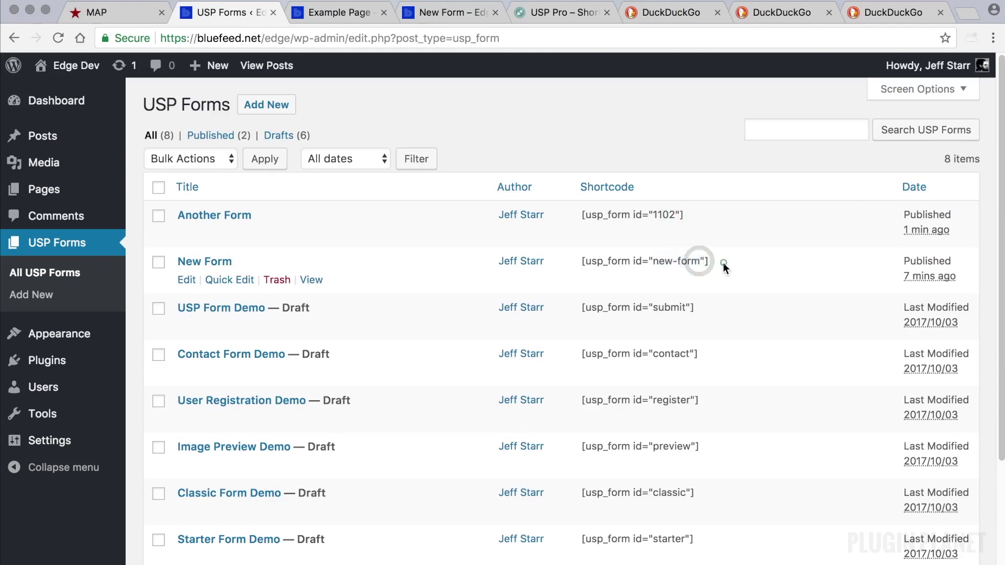
click(62, 277)
double_click(663, 214)
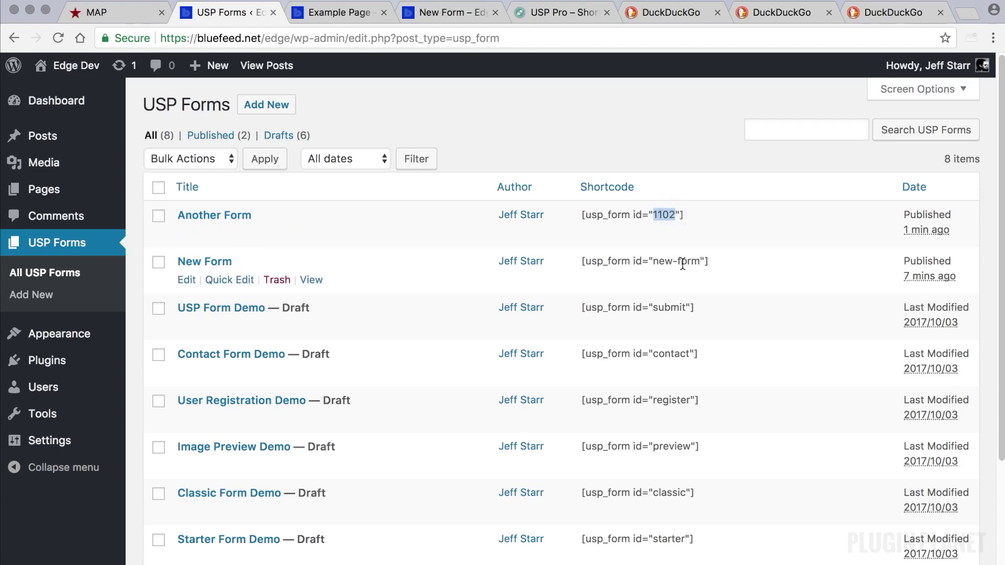
click(576, 121)
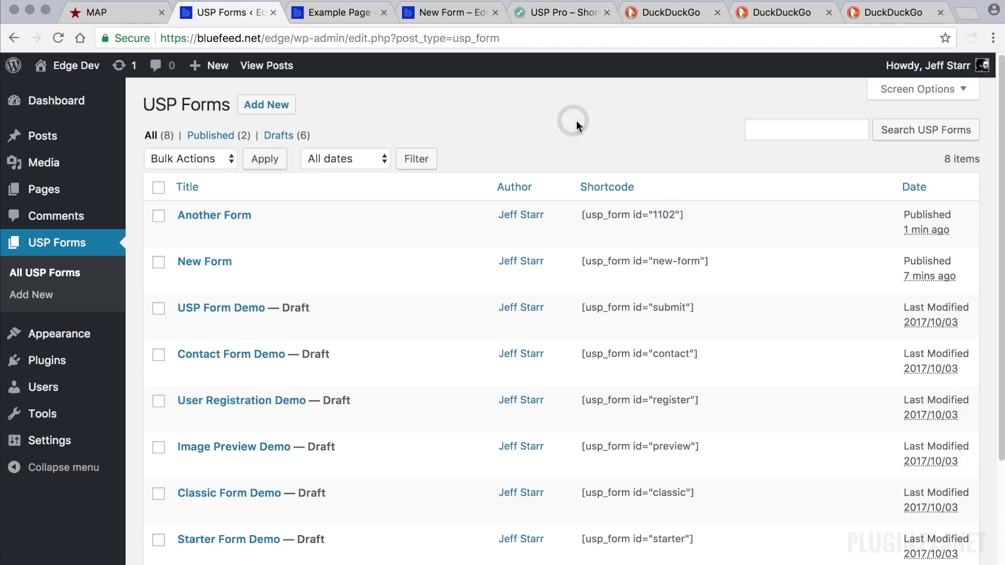